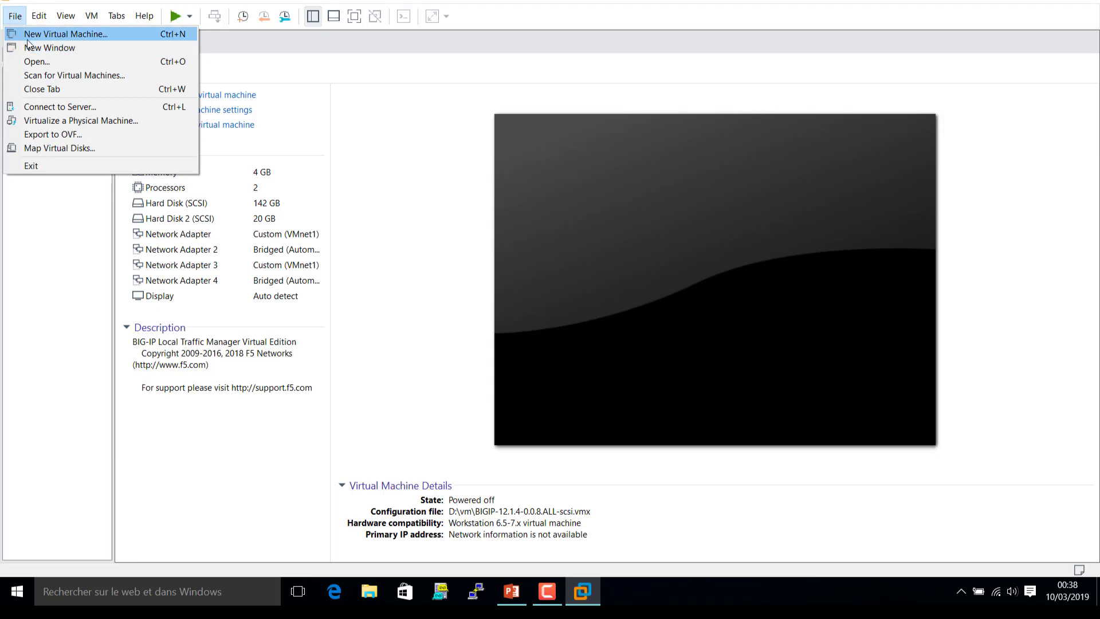
Start a new typical virtual machine with the operating system installed later and Red Hat Enterprise Linux 7 64-bit as the Linux guest.
{"action": "left_click", "coordinate": [32, 36]}
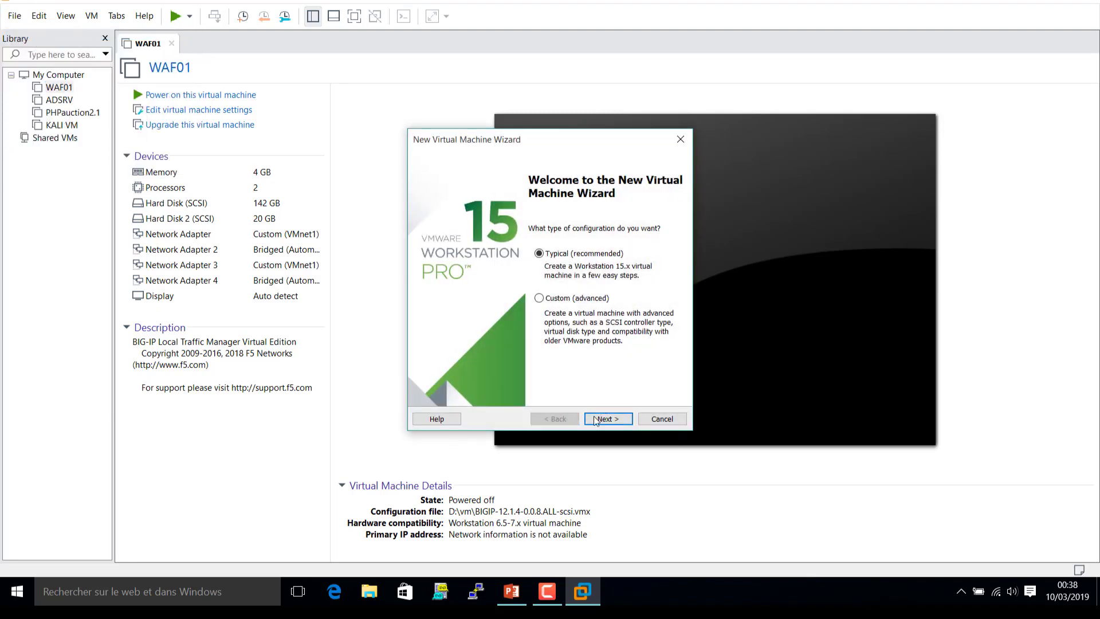
{"action": "left_click", "coordinate": [596, 418]}
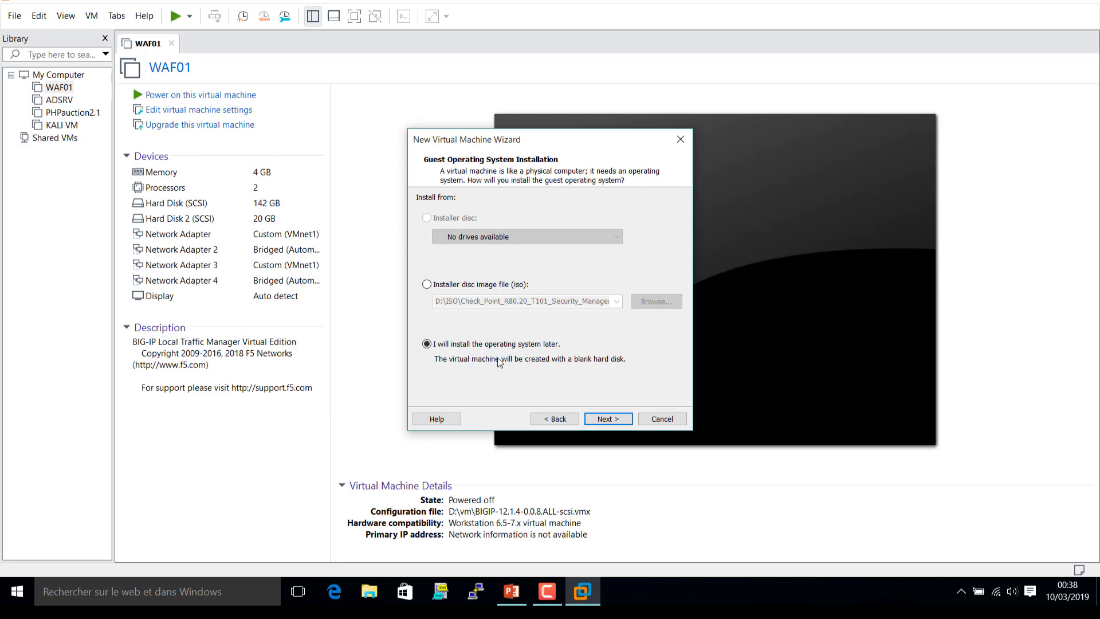
{"action": "left_click", "coordinate": [604, 419]}
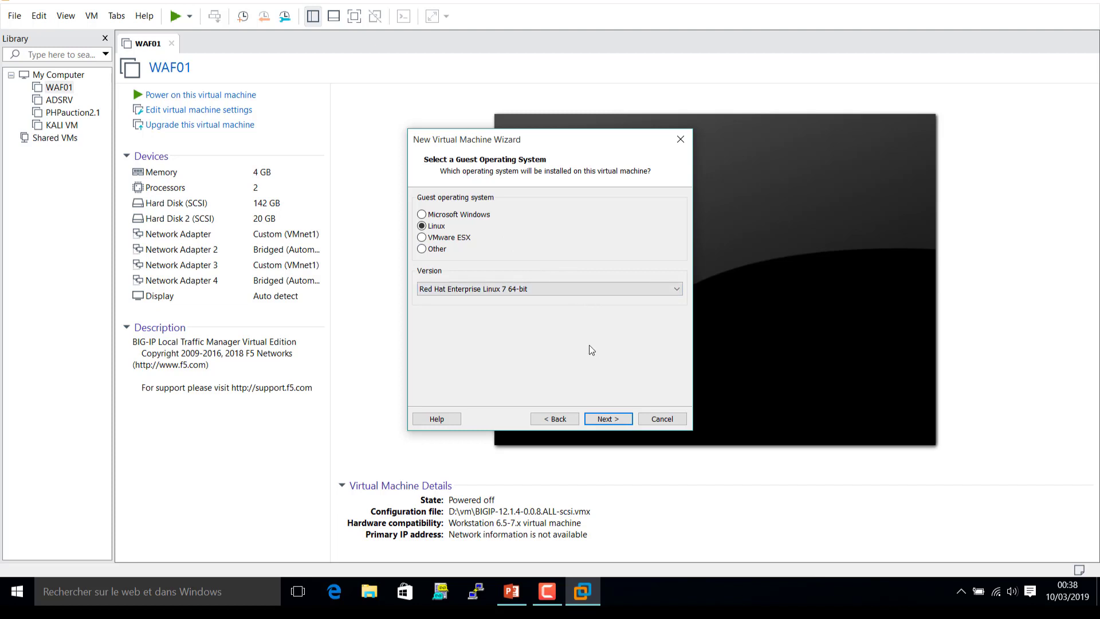
{"action": "left_click", "coordinate": [605, 416]}
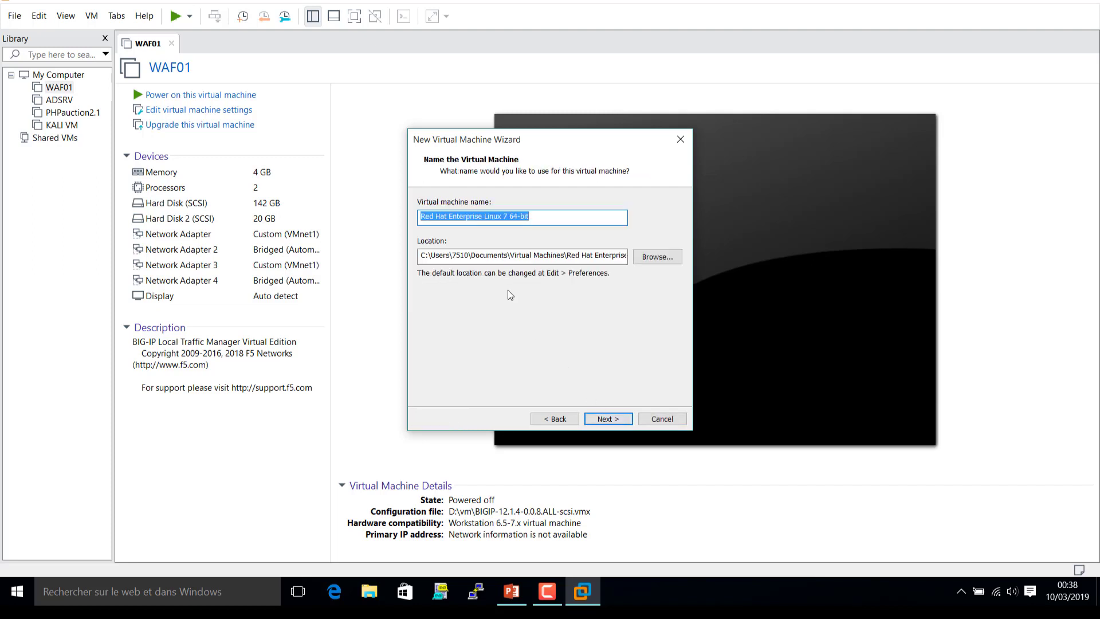
Name the virtual machine CPMGMS and set its location to the D:\Machine Virtuel folder.
{"action": "type", "text": "C"}
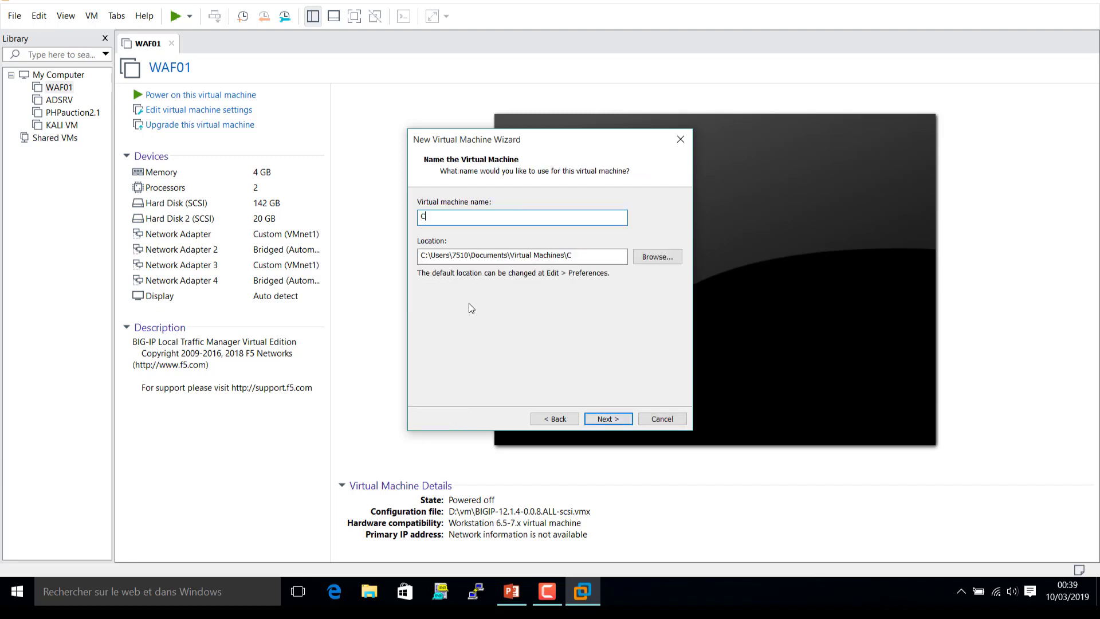
{"action": "type", "text": "PMGMS"}
{"action": "left_click", "coordinate": [662, 258]}
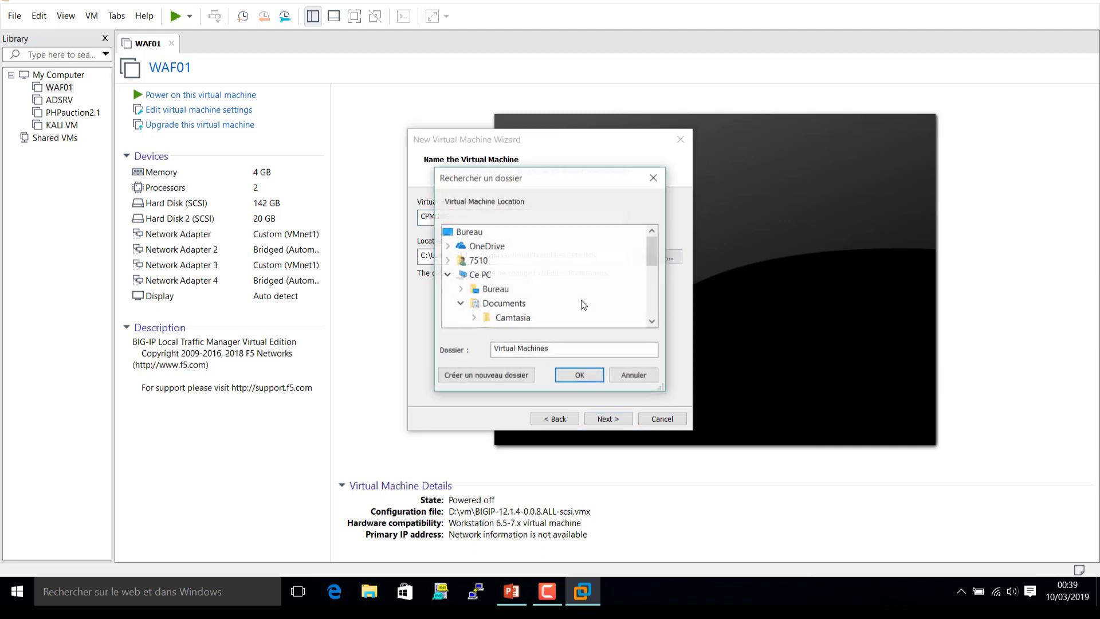
{"action": "double_click", "coordinate": [476, 277]}
{"action": "double_click", "coordinate": [480, 274]}
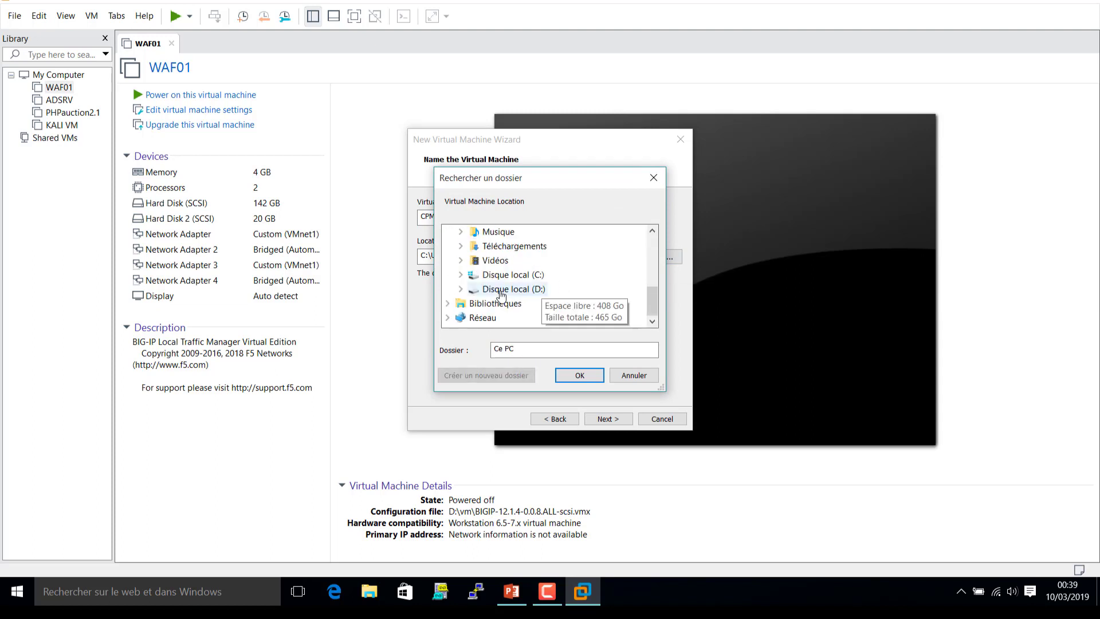
{"action": "double_click", "coordinate": [503, 292]}
{"action": "scroll", "coordinate": [503, 295], "scroll_direction": "down", "scroll_amount": 2}
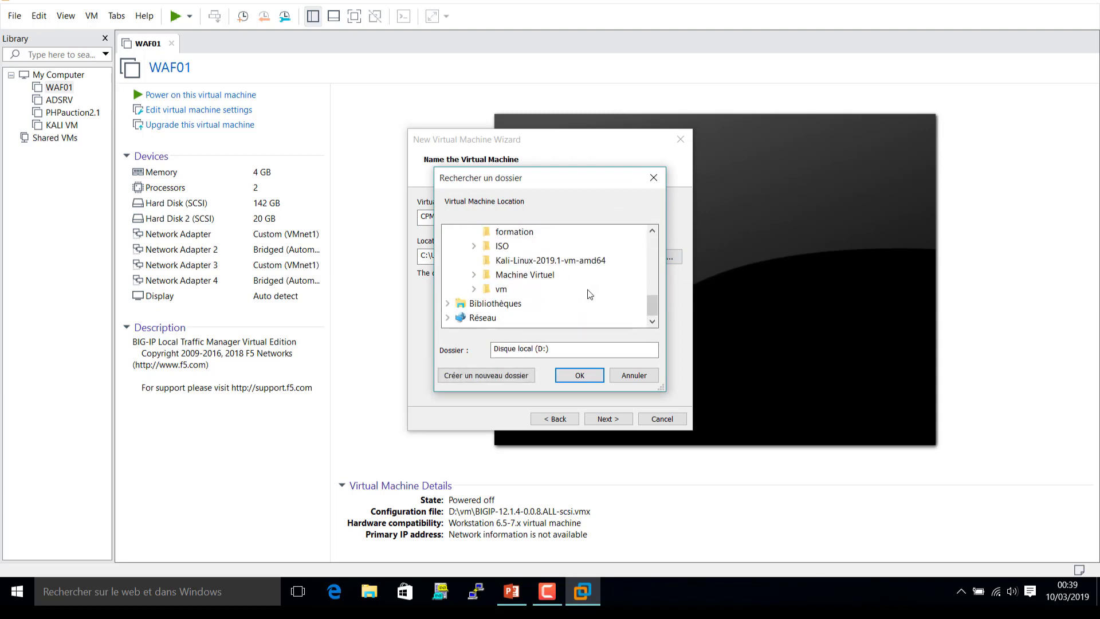
{"action": "double_click", "coordinate": [522, 277]}
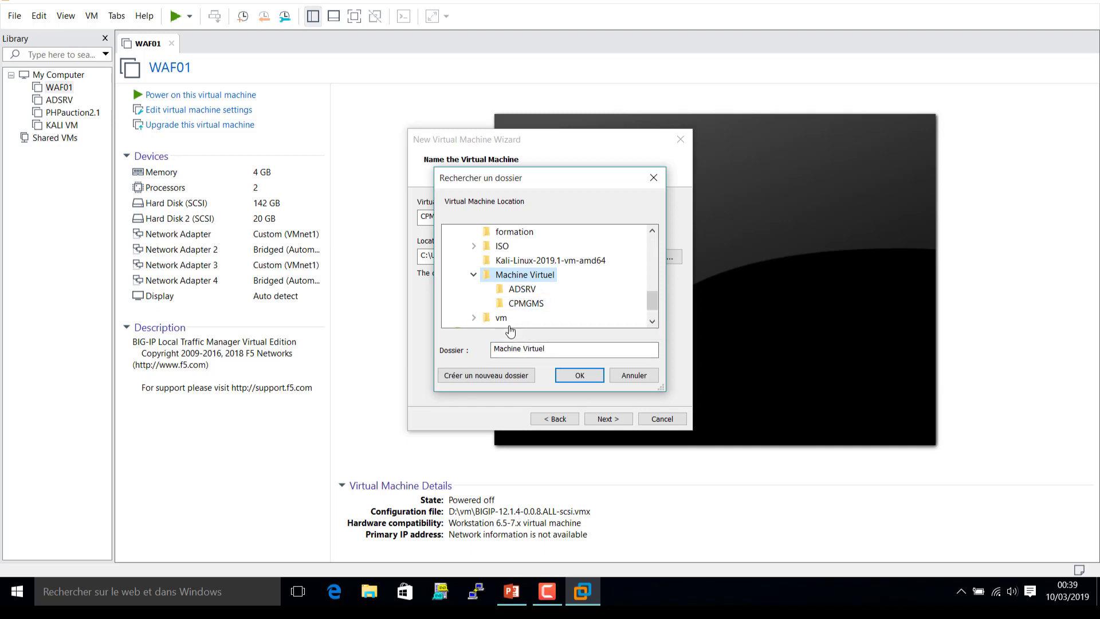
{"action": "key", "text": "Tab"}
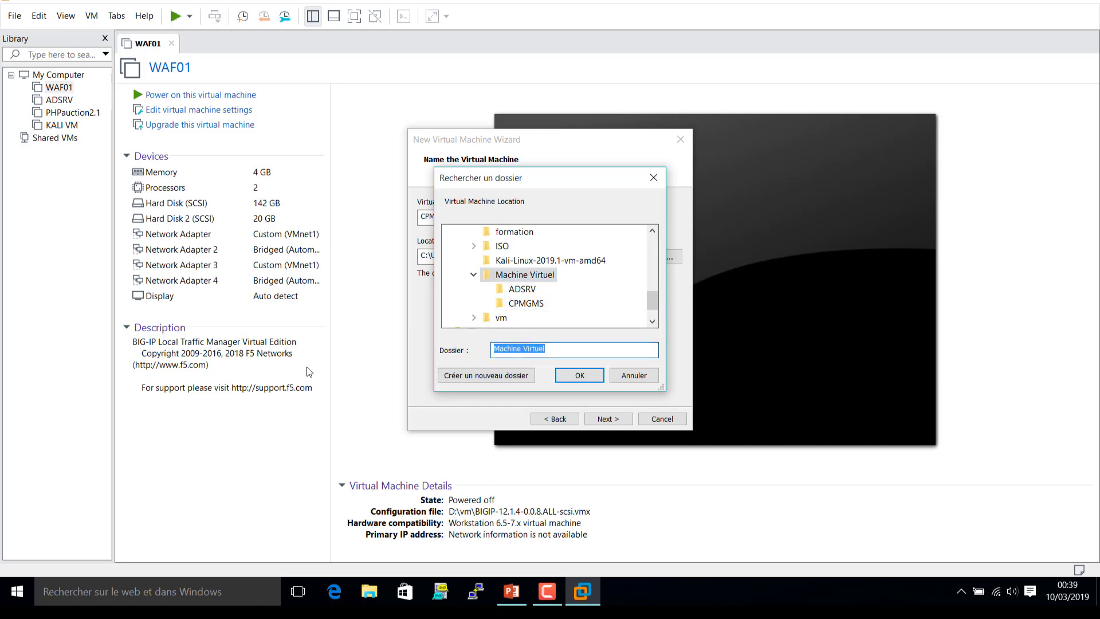
{"action": "type", "text": "CPMGM"}
{"action": "left_click", "coordinate": [585, 379]}
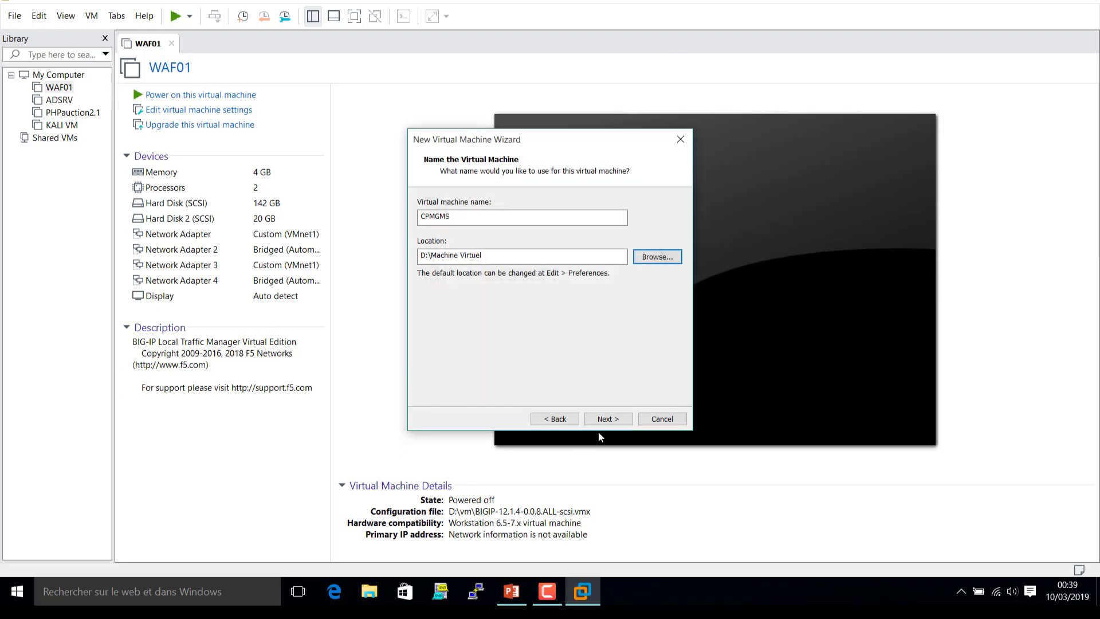
Set the maximum disk size to 100 GB, with the virtual disk split into multiple files.
{"action": "left_click", "coordinate": [606, 419]}
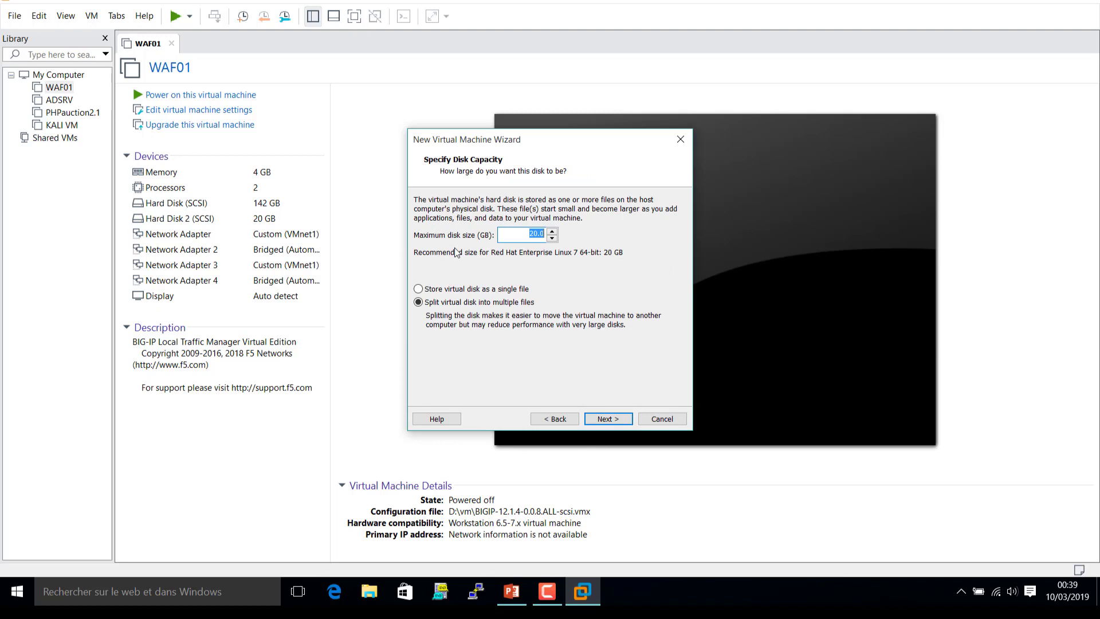
{"action": "type", "text": "100"}
{"action": "left_click", "coordinate": [609, 424]}
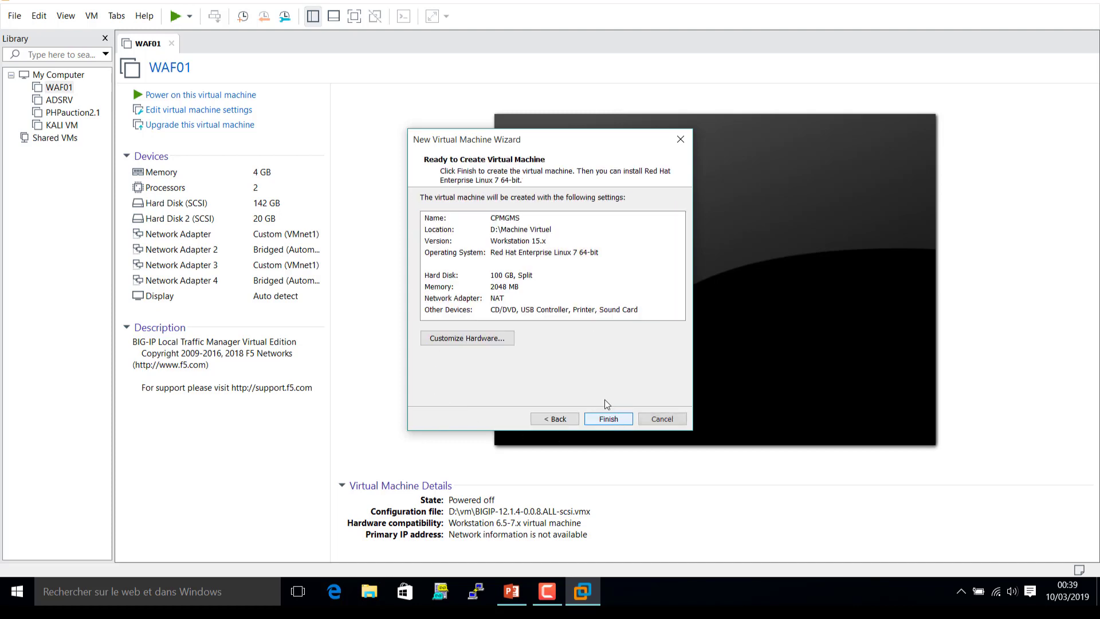
Customize the new machine's hardware with 4096 MB of memory and 2 processors.
{"action": "left_click", "coordinate": [494, 338]}
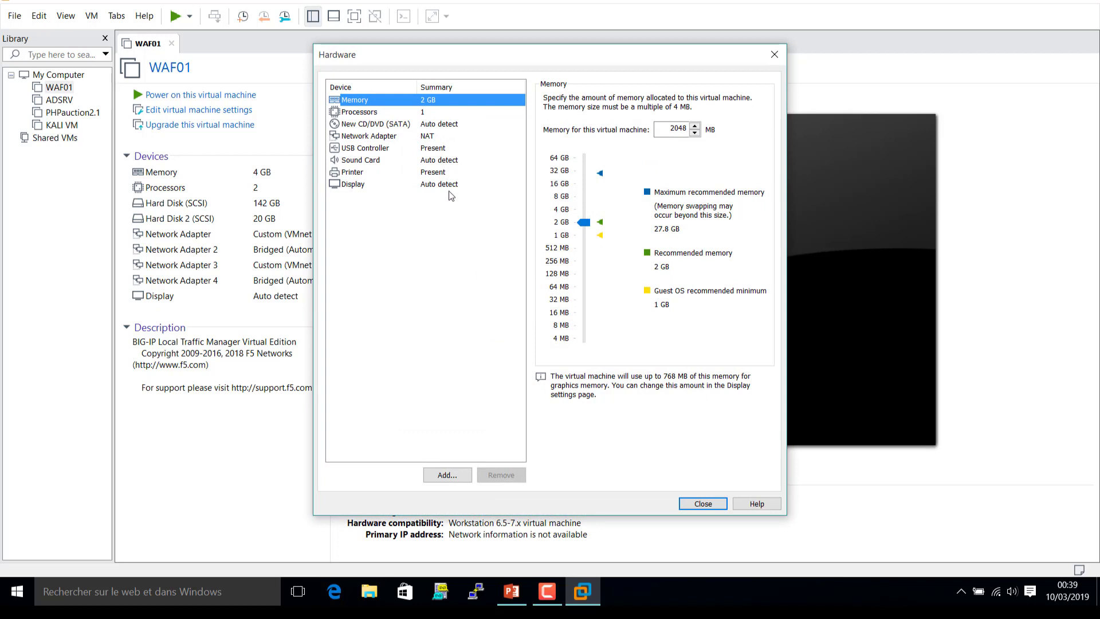
{"action": "left_click_drag", "start_coordinate": [587, 218], "coordinate": [586, 209]}
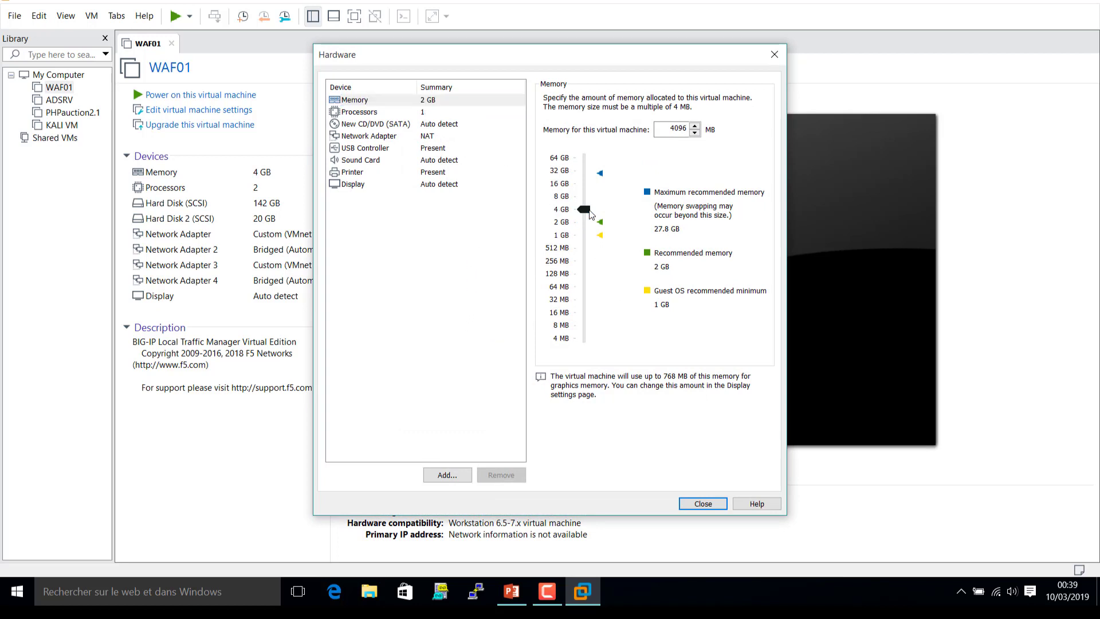
{"action": "left_click", "coordinate": [380, 113]}
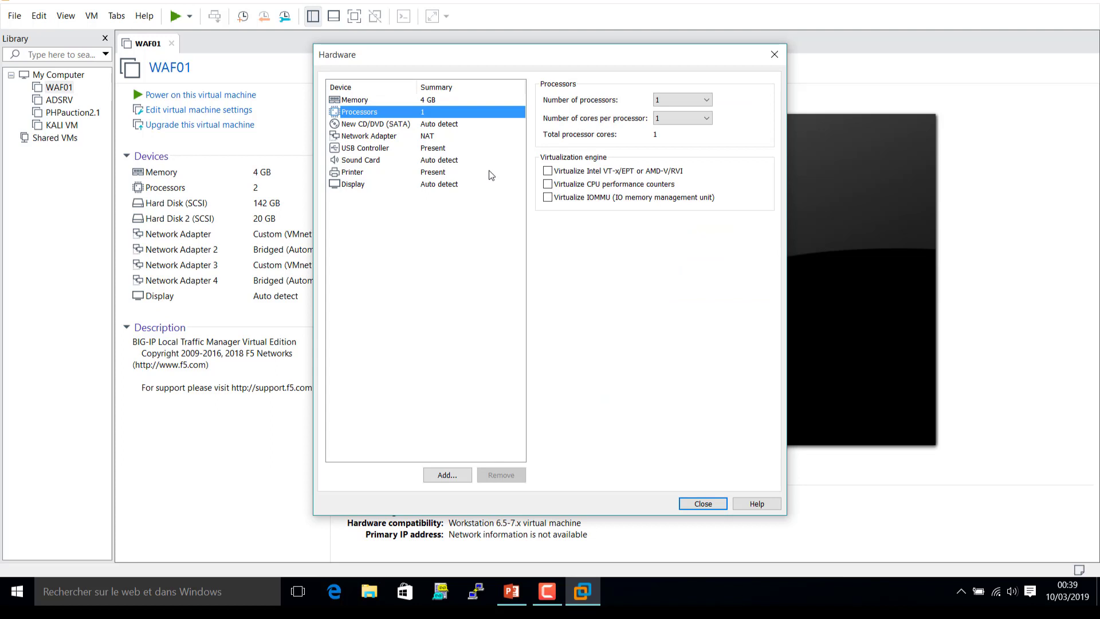
{"action": "left_click", "coordinate": [669, 99]}
{"action": "left_click", "coordinate": [667, 126]}
{"action": "left_click", "coordinate": [669, 100]}
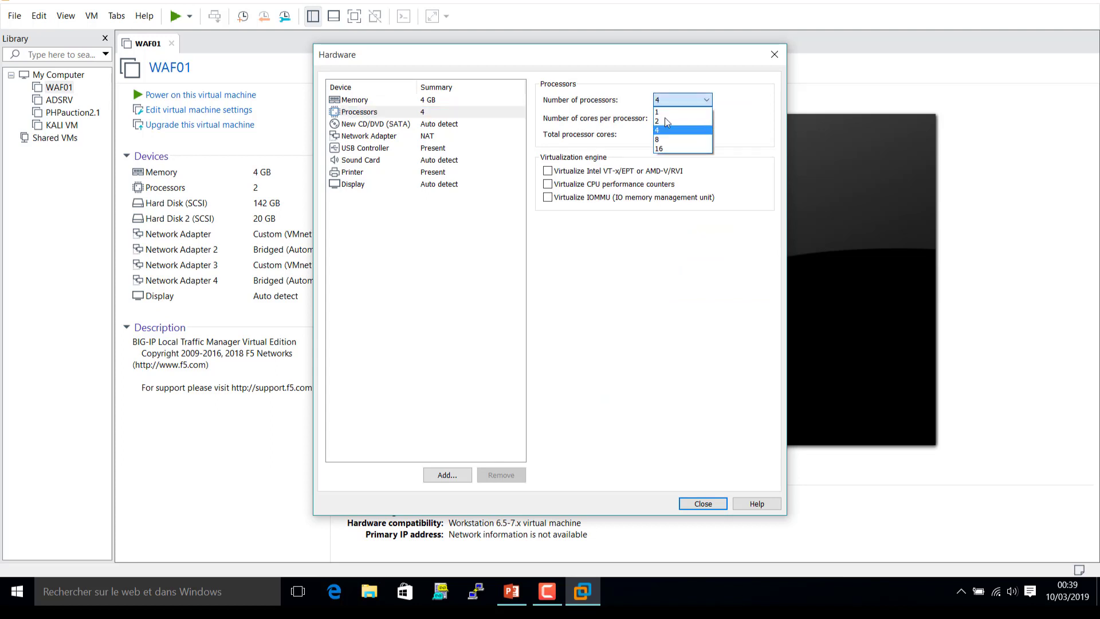
{"action": "left_click", "coordinate": [669, 132]}
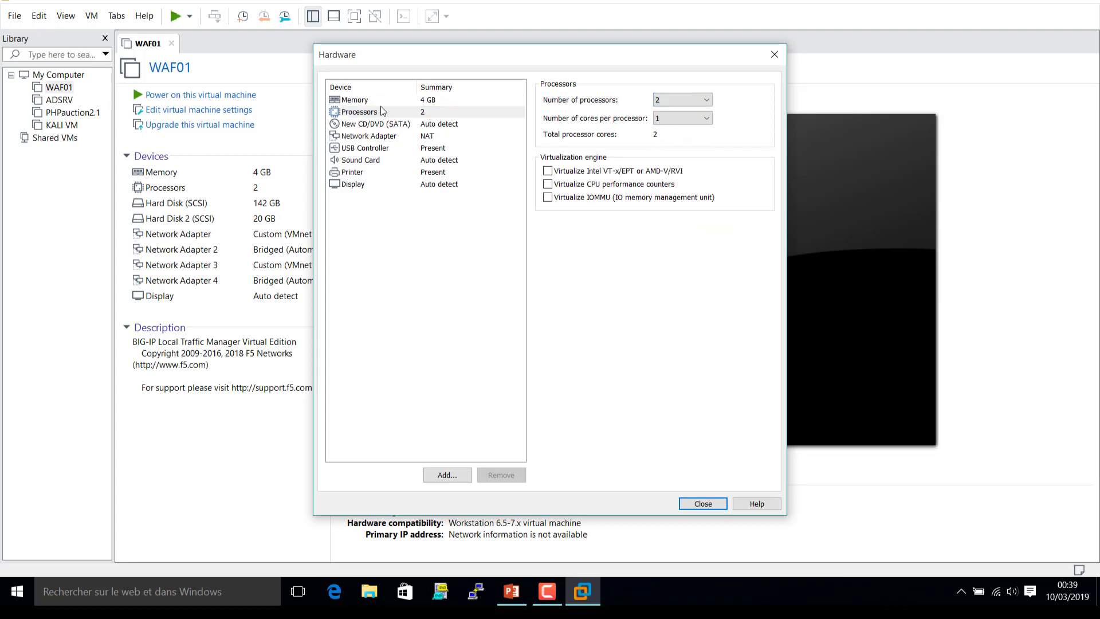
Connect the network adapter to the custom virtual network VMnet1 (Host-only).
{"action": "left_click", "coordinate": [433, 141]}
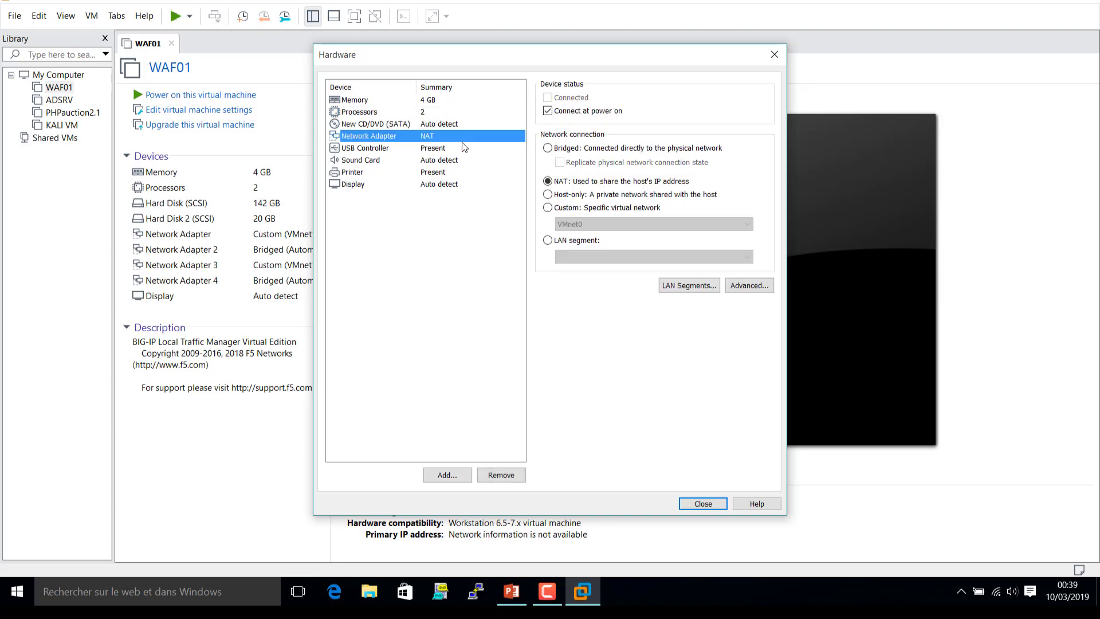
{"action": "left_click", "coordinate": [576, 208]}
{"action": "left_click", "coordinate": [576, 224]}
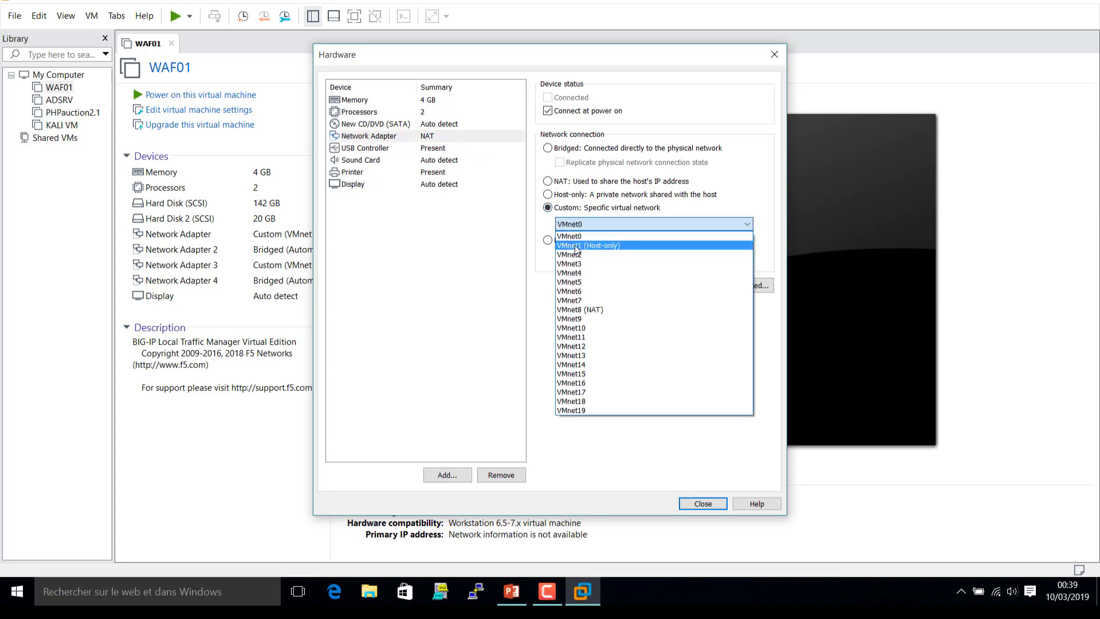
{"action": "left_click", "coordinate": [577, 246]}
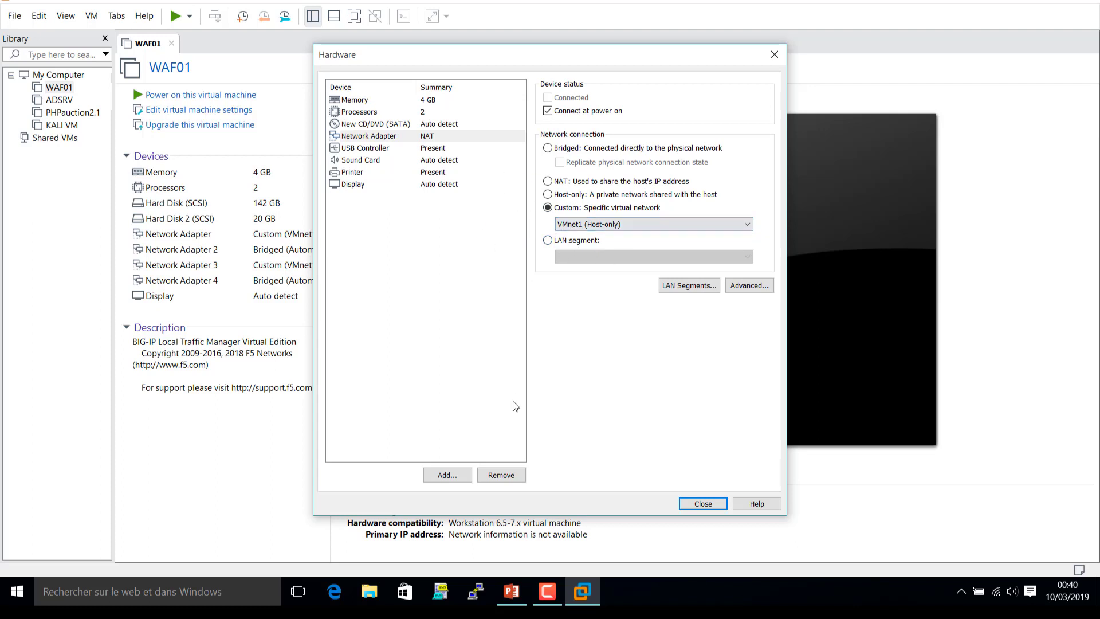
Make the CD/DVD drive use the ISO image Check_Point_R80.20_T101_Security_Management from D:\ISO and close the hardware settings.
{"action": "left_click", "coordinate": [393, 124]}
{"action": "left_click", "coordinate": [581, 181]}
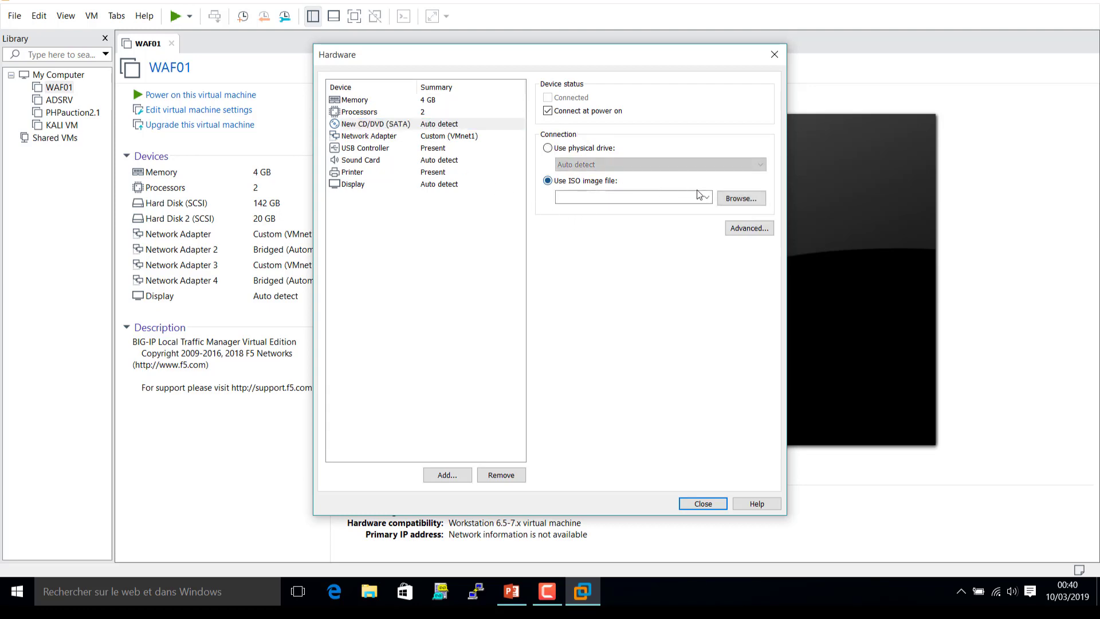
{"action": "left_click", "coordinate": [739, 198]}
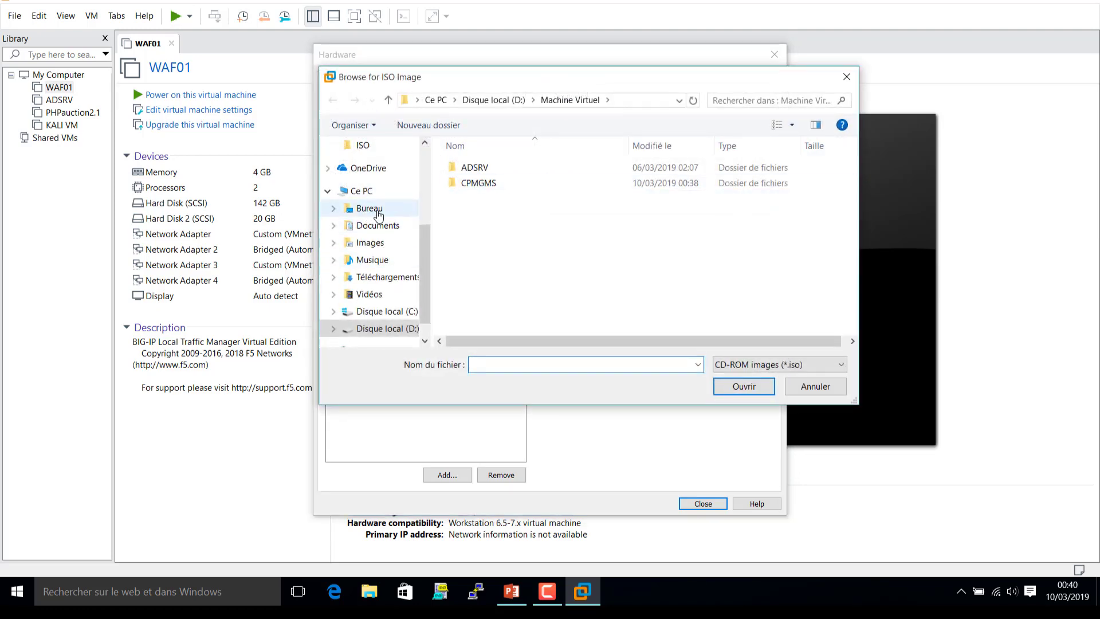
{"action": "scroll", "coordinate": [378, 215], "scroll_direction": "down", "scroll_amount": 1}
{"action": "left_click", "coordinate": [370, 288]}
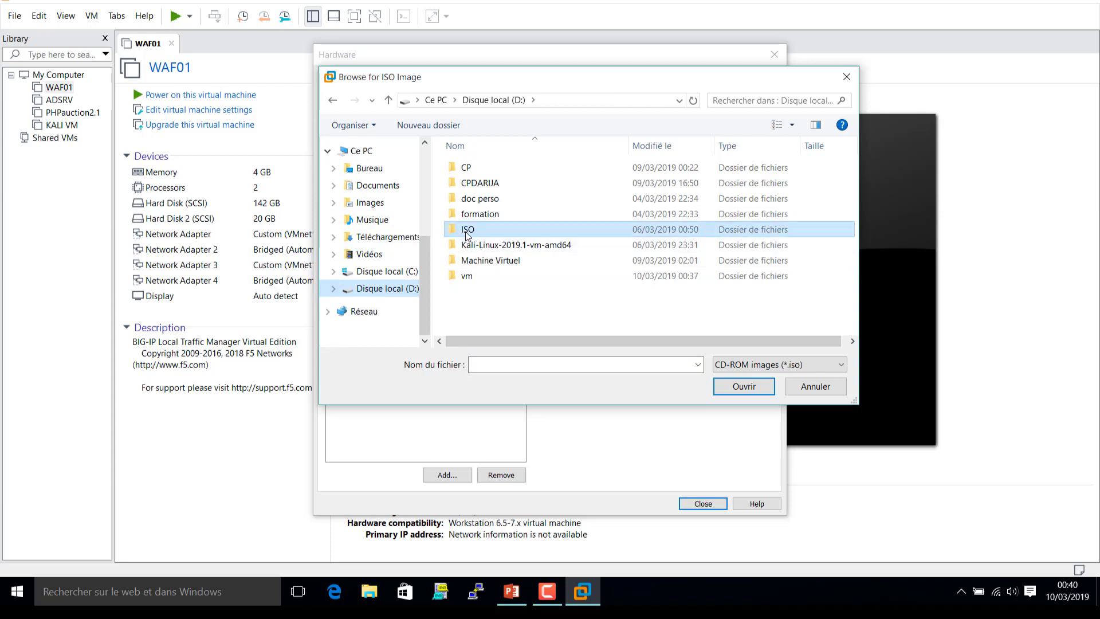
{"action": "double_click", "coordinate": [467, 231]}
{"action": "left_click", "coordinate": [515, 214]}
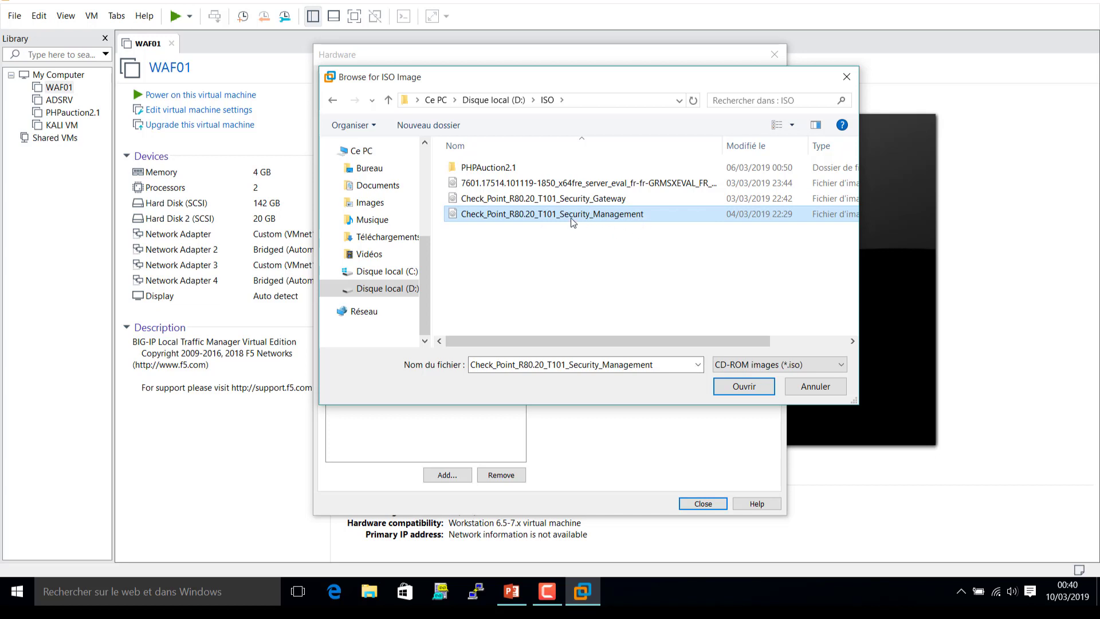
{"action": "left_click", "coordinate": [739, 383]}
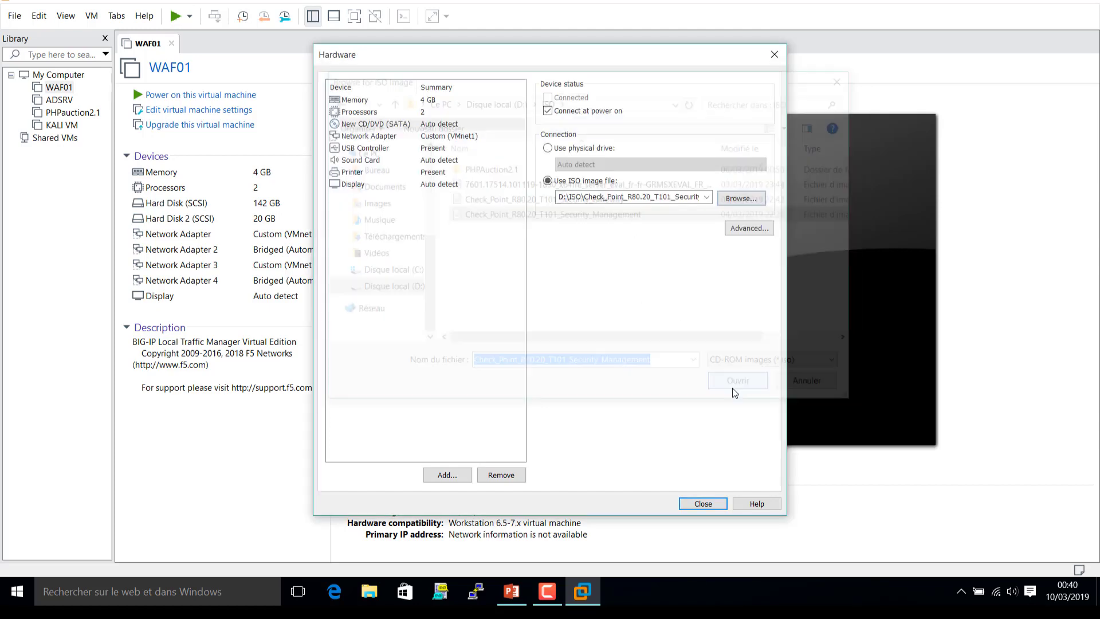
{"action": "left_click", "coordinate": [701, 504]}
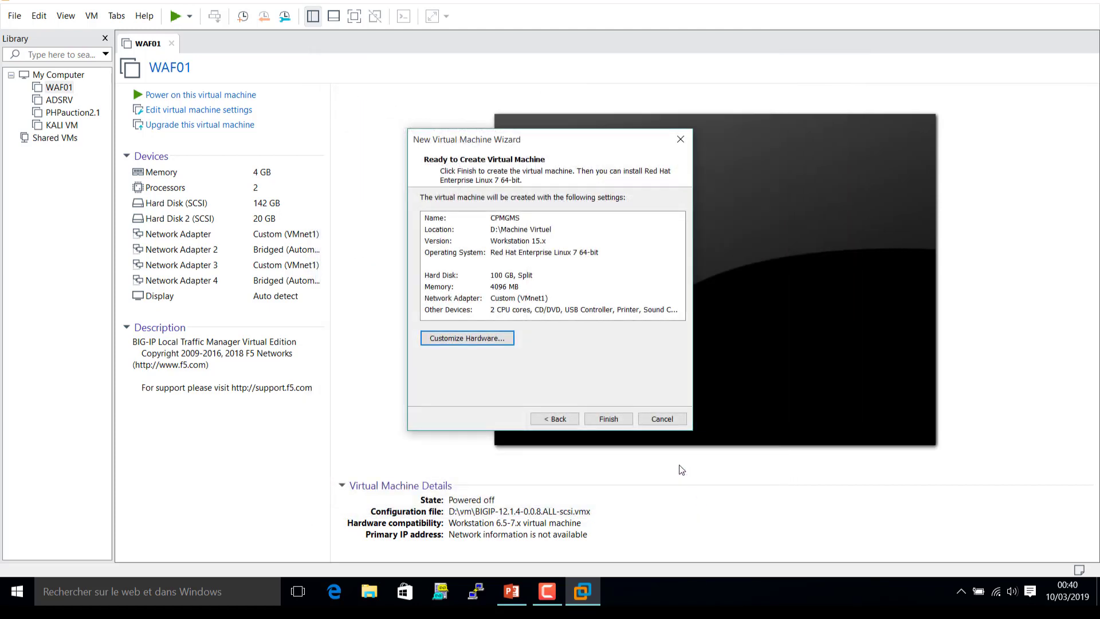
Finish creating the CPMGMS virtual machine and power it on.
{"action": "left_click", "coordinate": [622, 417]}
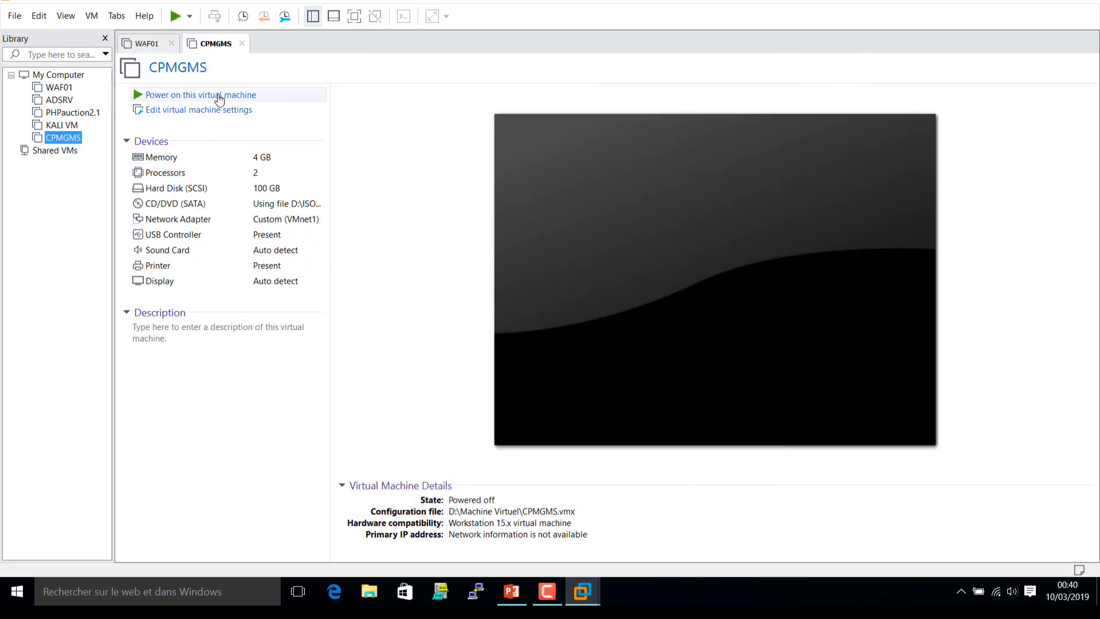
{"action": "left_click", "coordinate": [219, 96]}
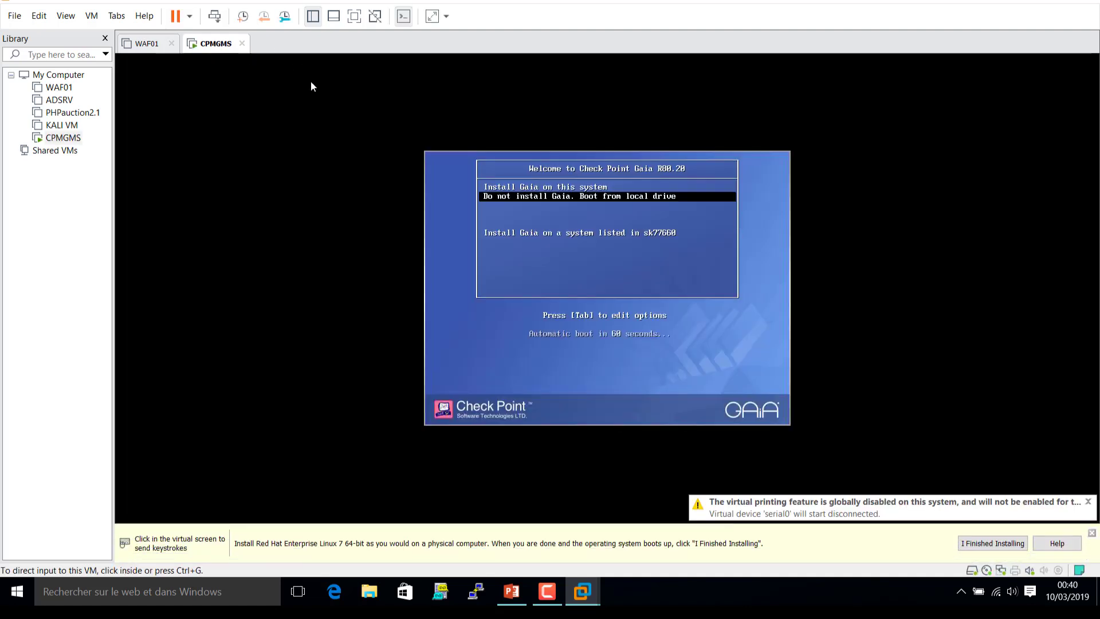
Launch the "Install Gaia on this system" option from the Check Point Gaia R80.20 boot menu in the virtual machine.
{"action": "left_click", "coordinate": [310, 86]}
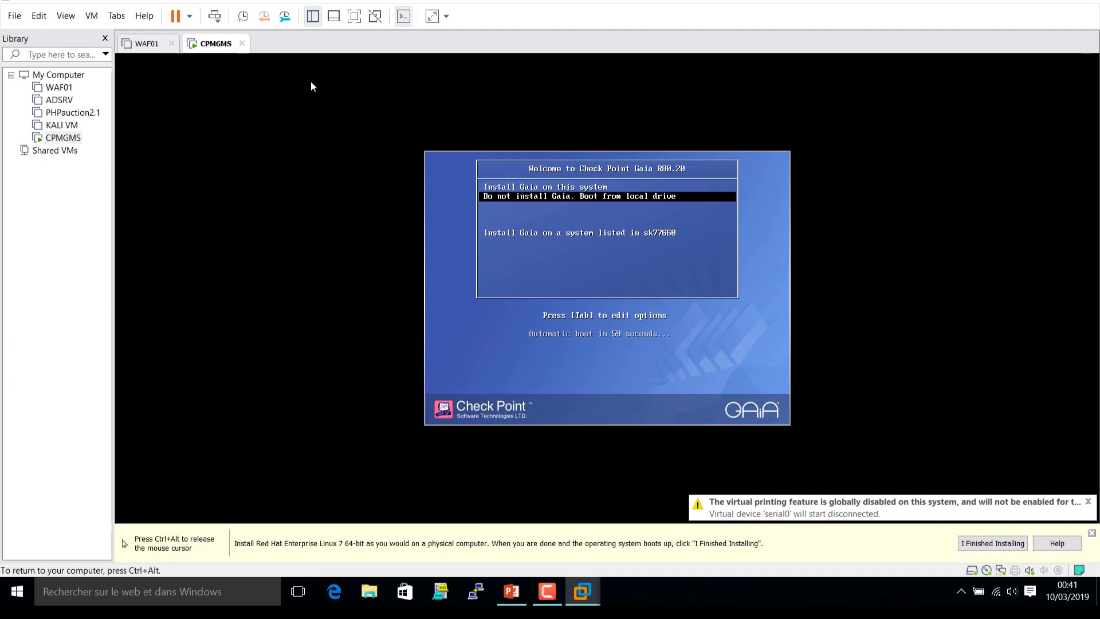
{"action": "key", "text": "Up"}
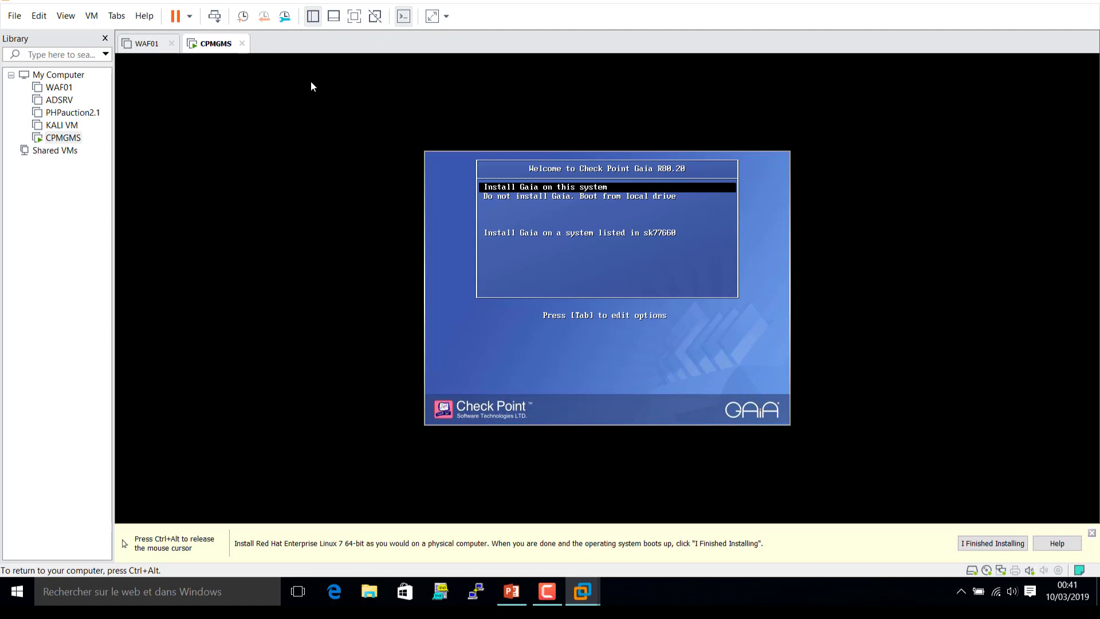
{"action": "key", "text": "Down"}
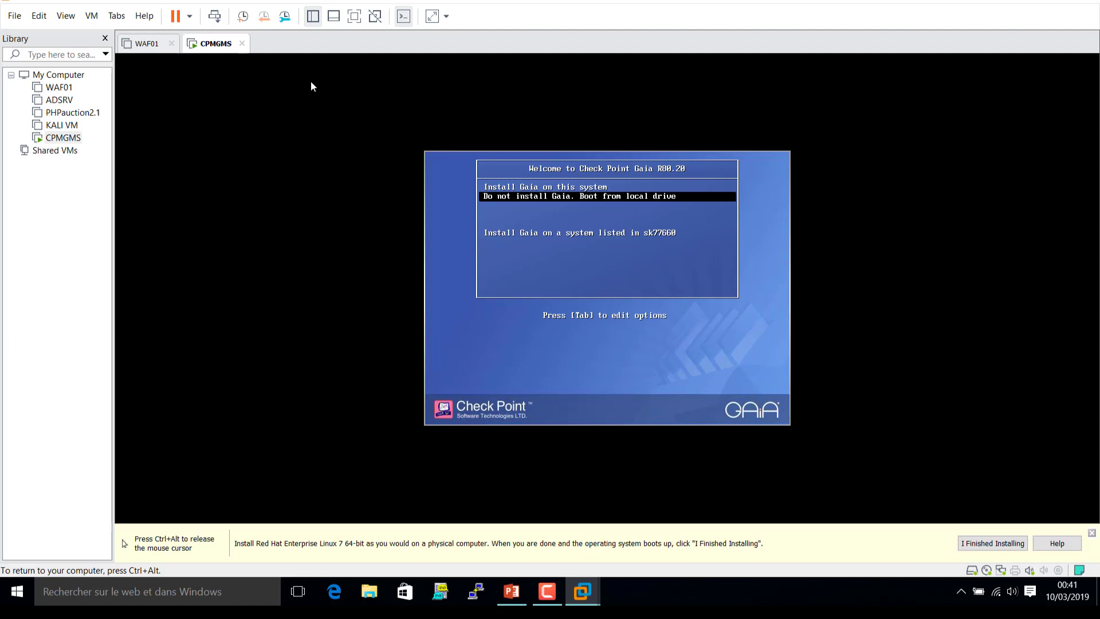
{"action": "key", "text": "Down"}
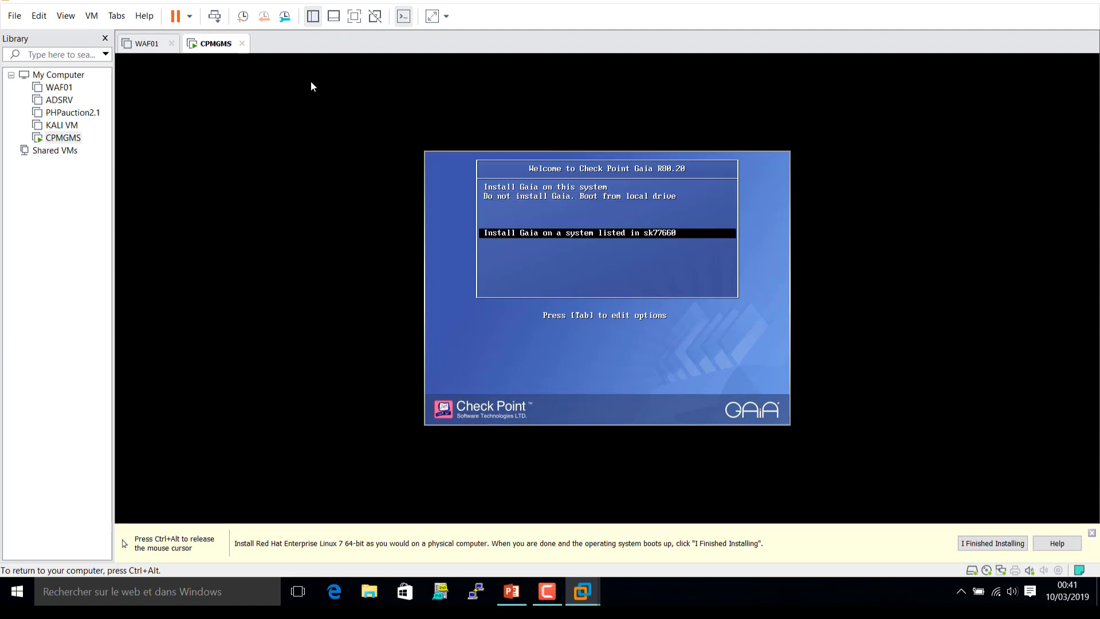
{"action": "key", "text": "Up"}
{"action": "key", "text": "Up"}
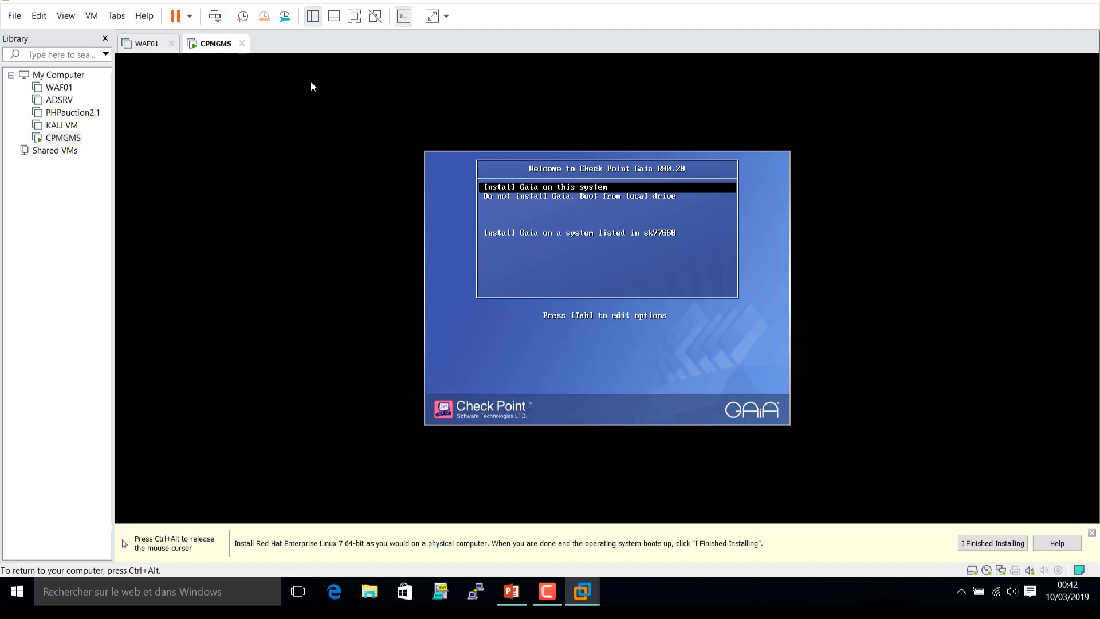
{"action": "key", "text": "Return"}
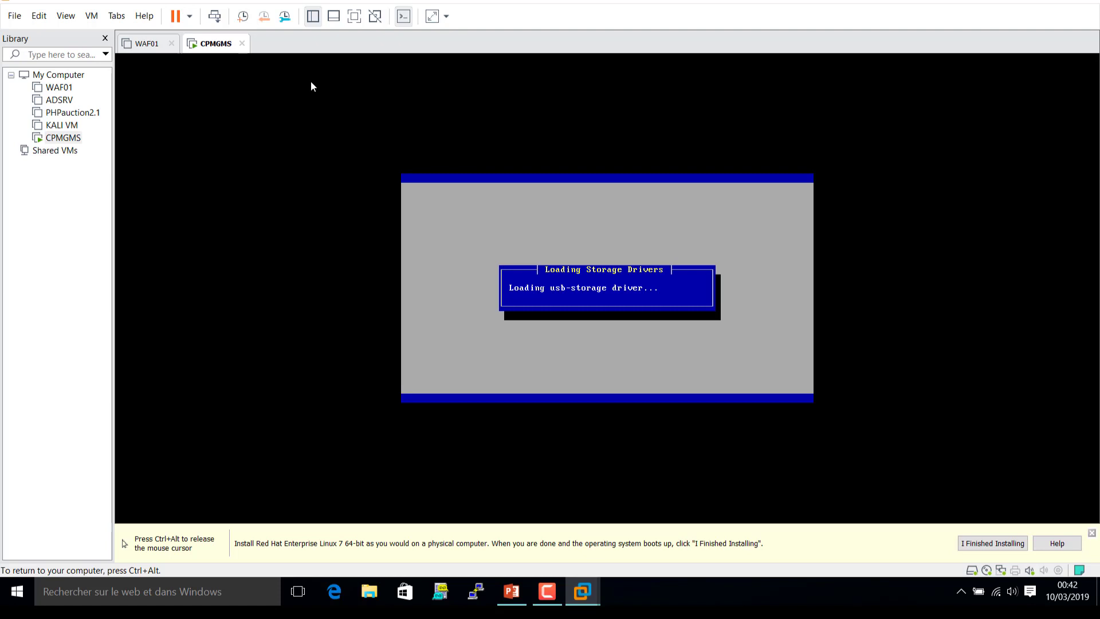
{"action": "key", "text": "ctrl+alt"}
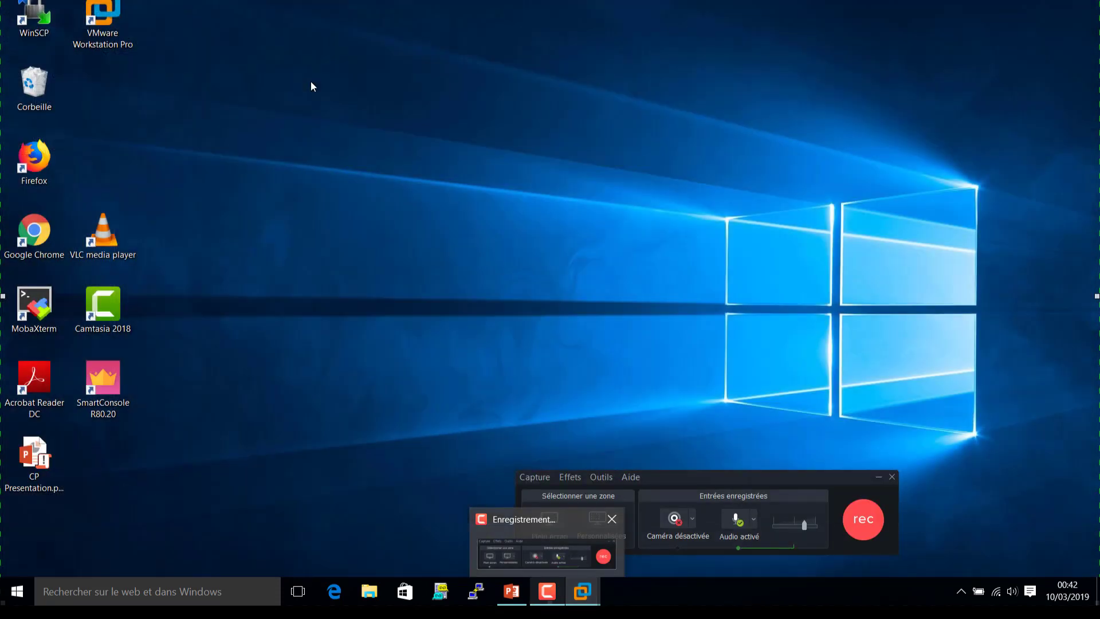
{"action": "left_click", "coordinate": [529, 558]}
{"action": "left_click", "coordinate": [762, 525]}
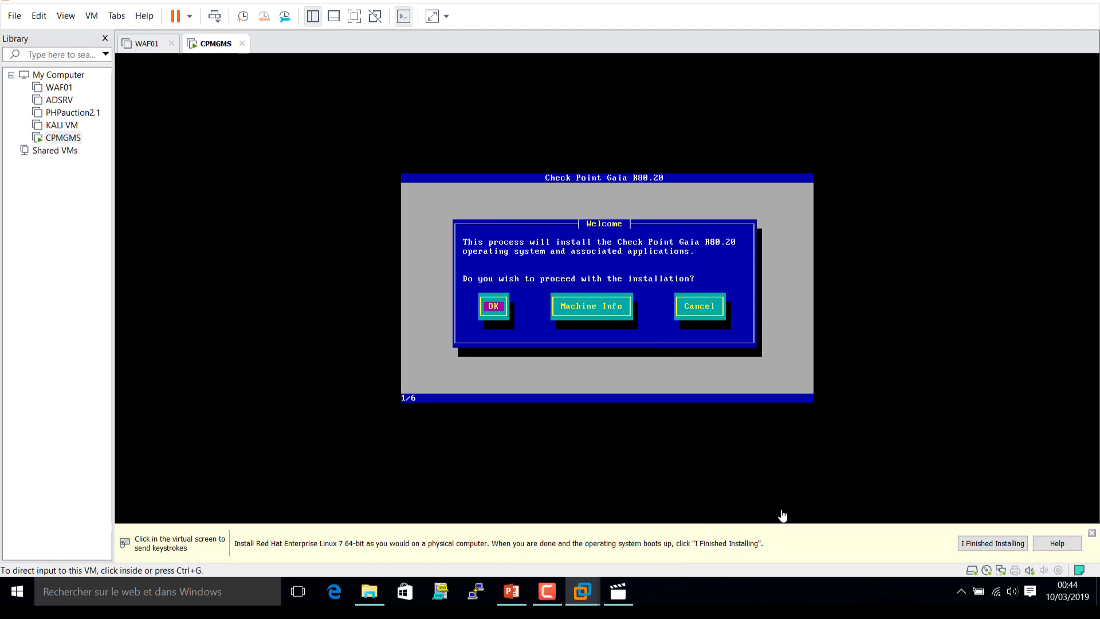
Proceed with the Check Point Gaia R80.20 installation and choose French as the keyboard type.
{"action": "left_click", "coordinate": [783, 515]}
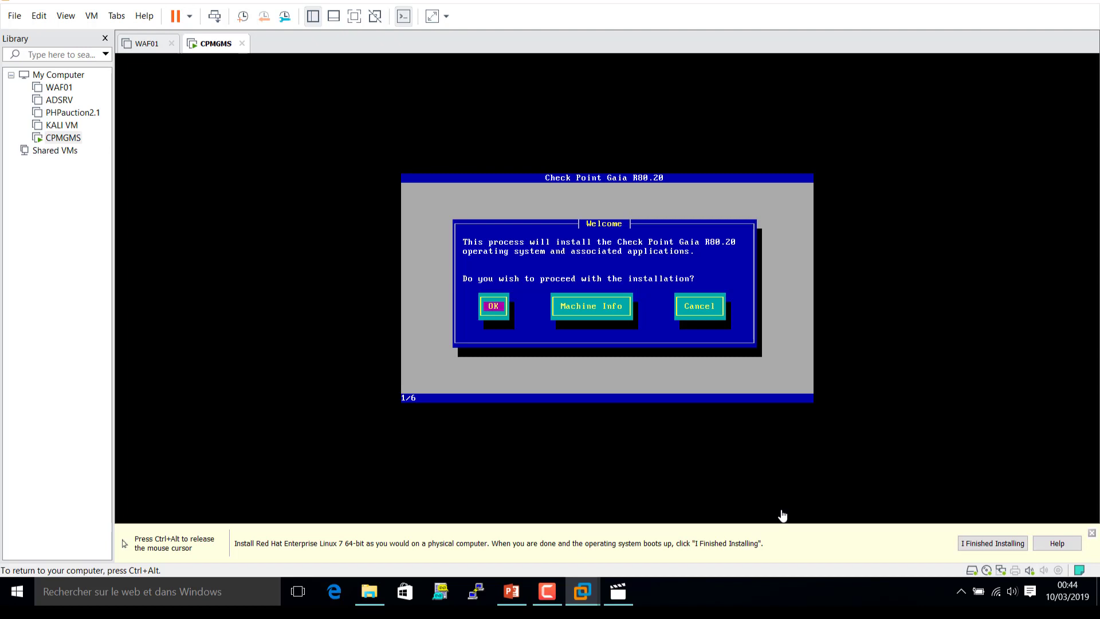
{"action": "key", "text": "Return"}
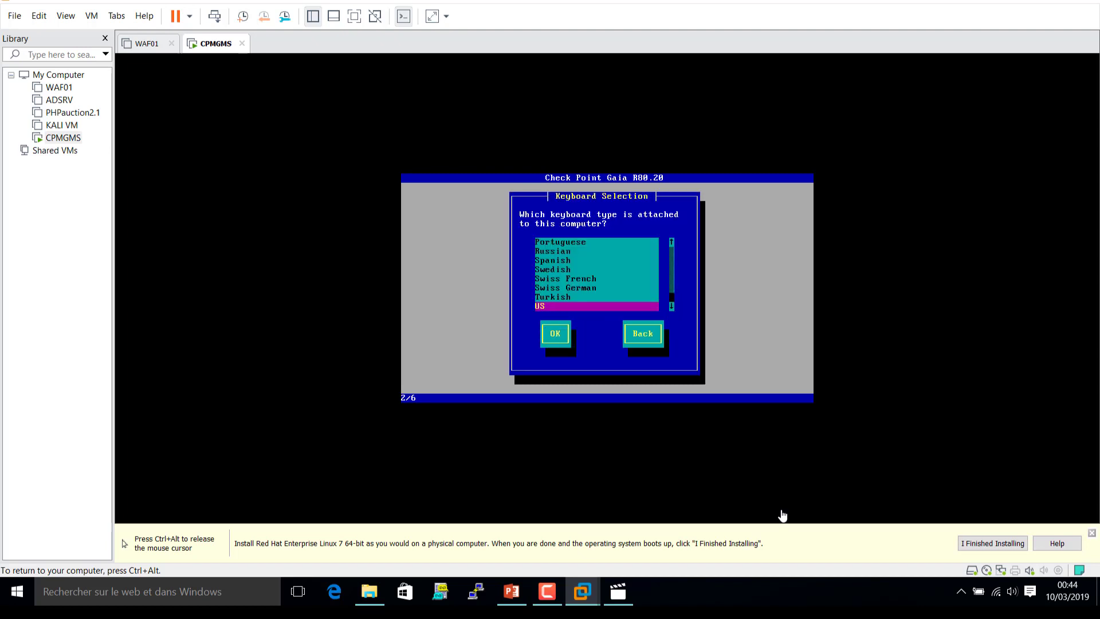
{"action": "key", "text": "Up"}
{"action": "key", "text": "Up"}
{"action": "key", "text": "Up"}
{"action": "key", "text": "Up"}
{"action": "key", "text": "Up"}
{"action": "key", "text": "Up"}
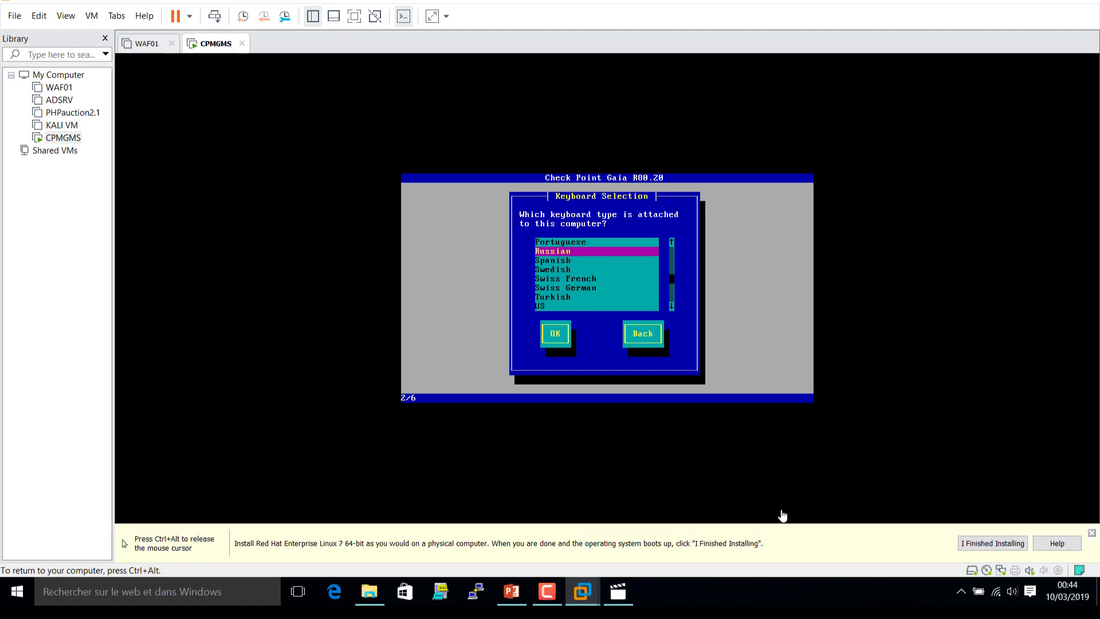
{"action": "key", "text": "Up"}
{"action": "key", "text": "Up"}
{"action": "key", "text": "Up"}
{"action": "key", "text": "Up"}
{"action": "key", "text": "Up"}
{"action": "key", "text": "Up"}
{"action": "key", "text": "Up"}
{"action": "key", "text": "Up"}
{"action": "key", "text": "Up"}
{"action": "key", "text": "Up"}
{"action": "key", "text": "Up"}
{"action": "key", "text": "Up"}
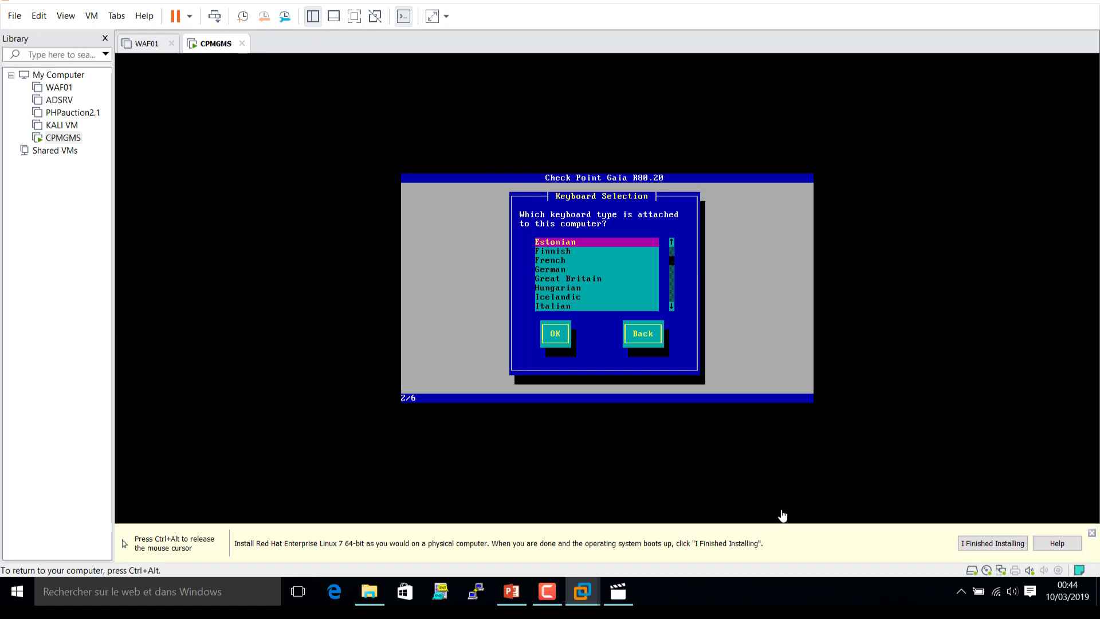
{"action": "key", "text": "Down"}
{"action": "key", "text": "Down"}
{"action": "key", "text": "Tab"}
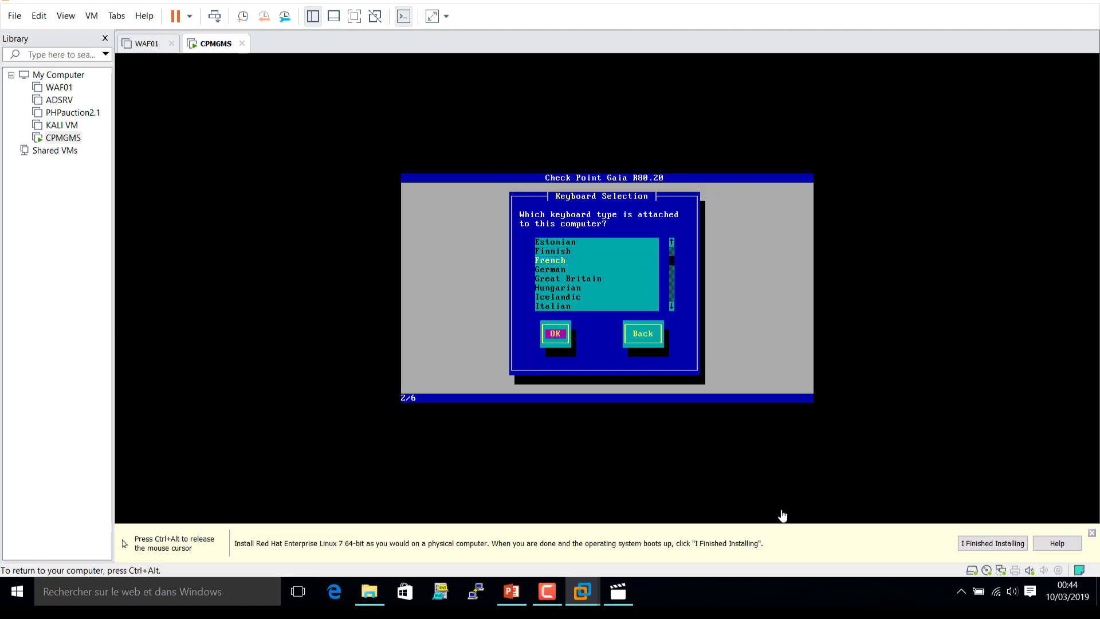
{"action": "key", "text": "Return"}
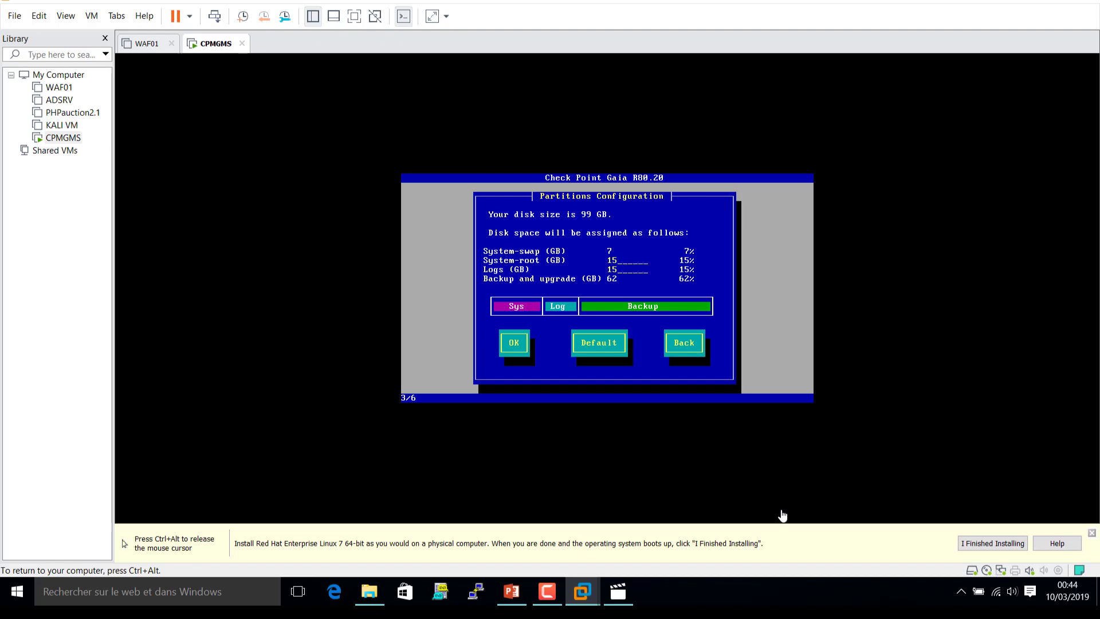
Set the System-root partition to 20 GB and the Logs partition to 40 GB, and accept the partition layout.
{"action": "key", "text": "BackSpace"}
{"action": "key", "text": "BackSpace"}
{"action": "type", "text": "20"}
{"action": "key", "text": "Tab"}
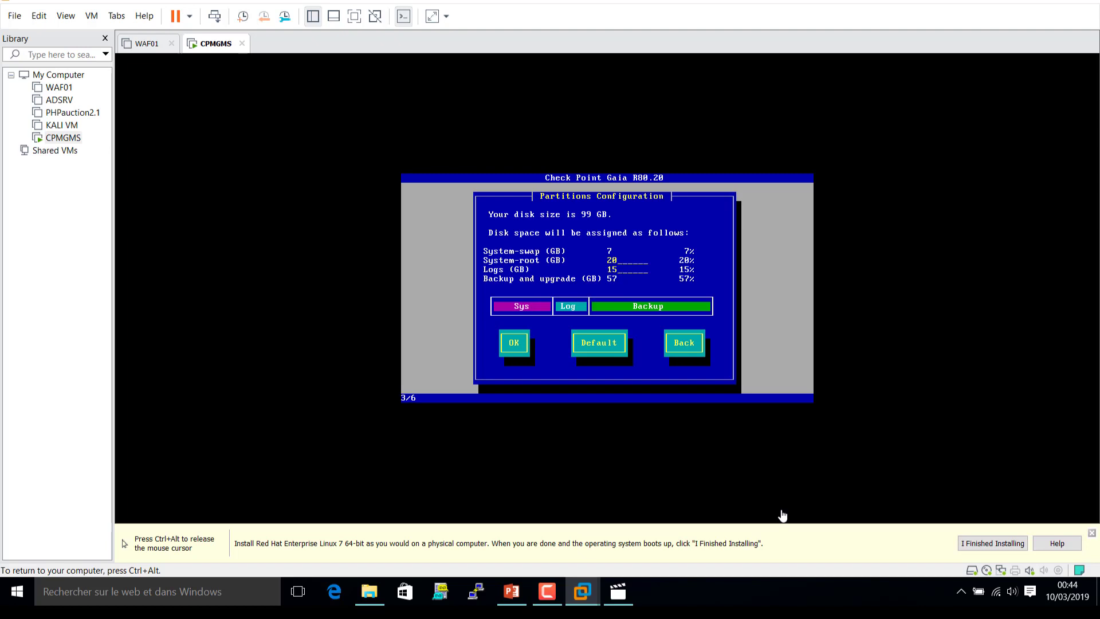
{"action": "key", "text": "BackSpace"}
{"action": "key", "text": "BackSpace"}
{"action": "type", "text": "30"}
{"action": "key", "text": "BackSpace"}
{"action": "key", "text": "BackSpace"}
{"action": "type", "text": "40"}
{"action": "key", "text": "Tab"}
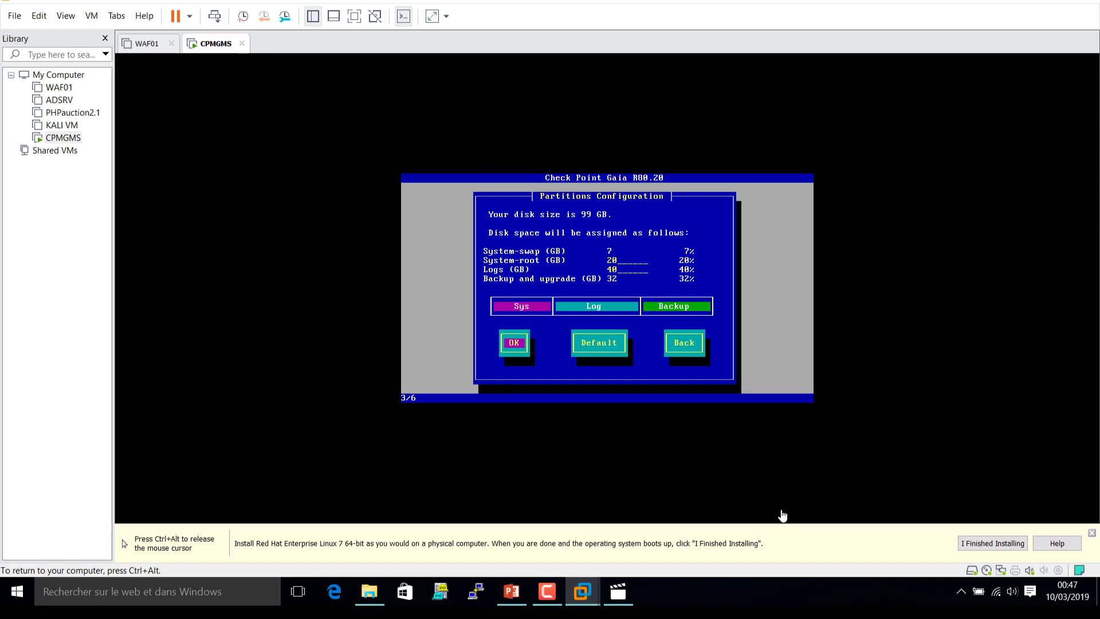
{"action": "key", "text": "Return"}
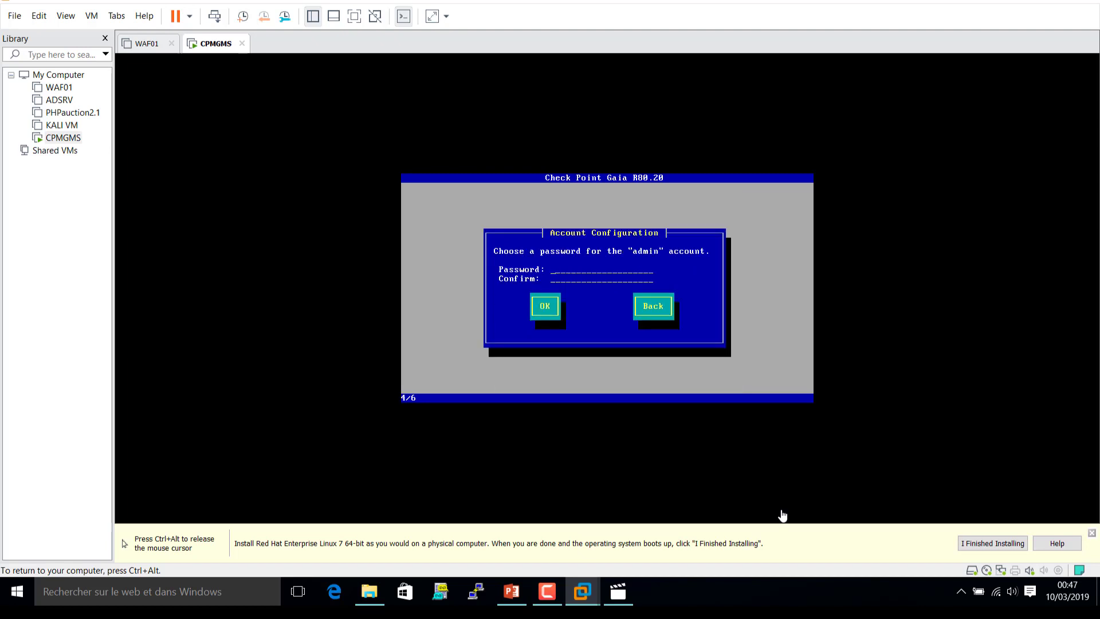
Enter and confirm the password for the "admin" account, and accept the account configuration.
{"action": "type", "text": "******"}
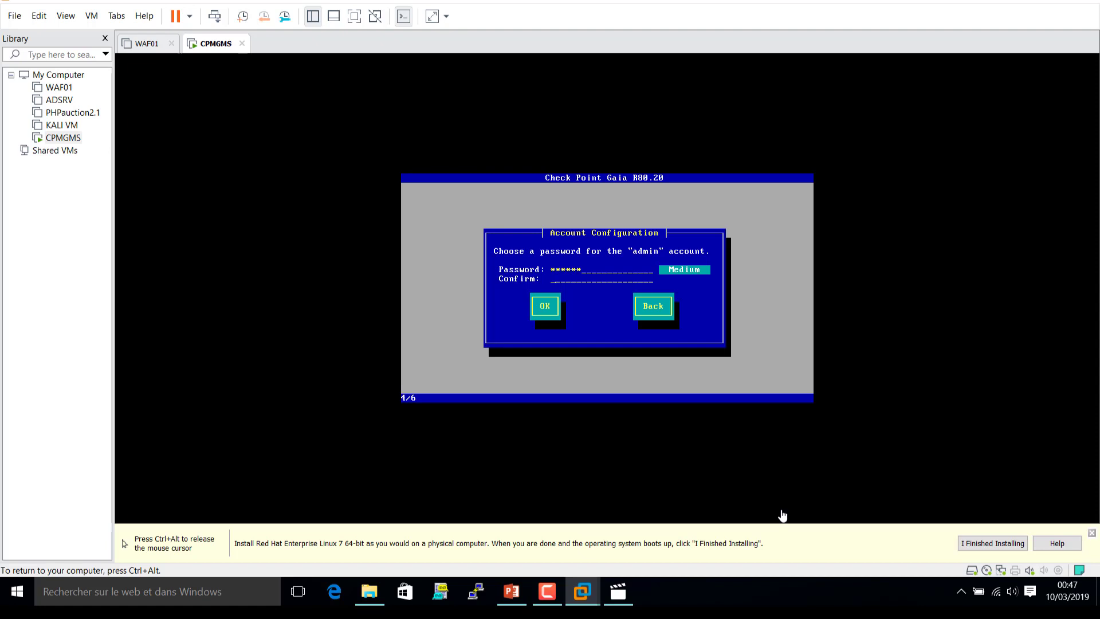
{"action": "type", "text": "******"}
{"action": "key", "text": "Tab"}
{"action": "key", "text": "Return"}
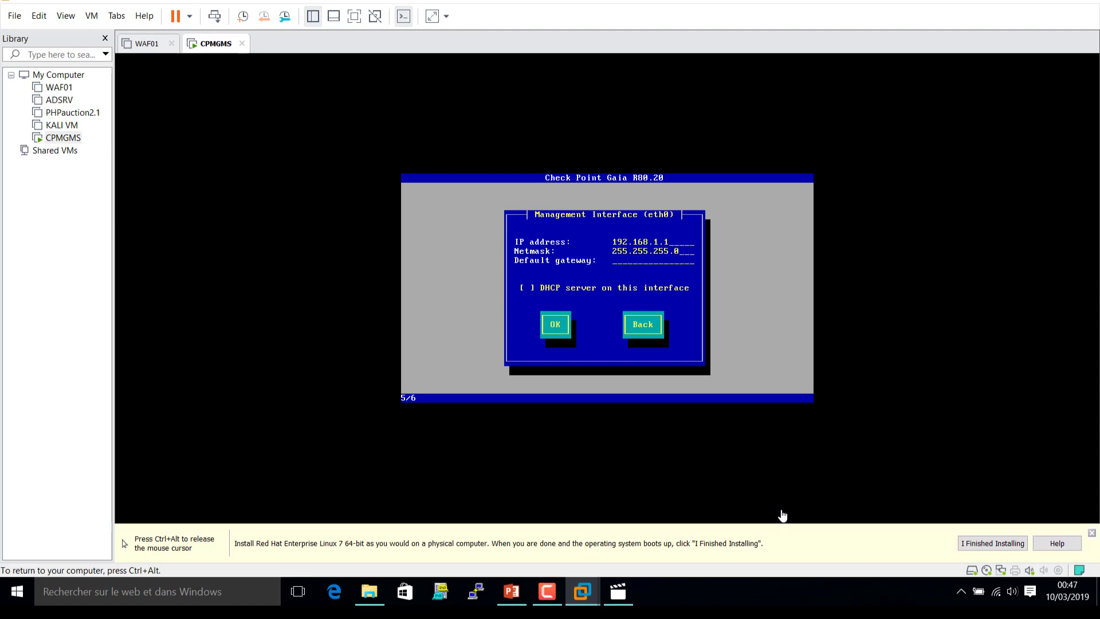
Configure the eth0 management interface with IP address 172.16.1.2 and default gateway 172.16.1.254.
{"action": "key", "text": "BackSpace"}
{"action": "key", "text": "BackSpace"}
{"action": "key", "text": "BackSpace"}
{"action": "key", "text": "BackSpace"}
{"action": "key", "text": "BackSpace"}
{"action": "key", "text": "BackSpace"}
{"action": "key", "text": "BackSpace"}
{"action": "key", "text": "BackSpace"}
{"action": "key", "text": "BackSpace"}
{"action": "key", "text": "BackSpace"}
{"action": "key", "text": "BackSpace"}
{"action": "type", "text": "172.16.1.2"}
{"action": "key", "text": "Tab"}
{"action": "key", "text": "Tab"}
{"action": "type", "text": "172.16.1.254"}
{"action": "key", "text": "Tab"}
{"action": "key", "text": "Tab"}
{"action": "key", "text": "Return"}
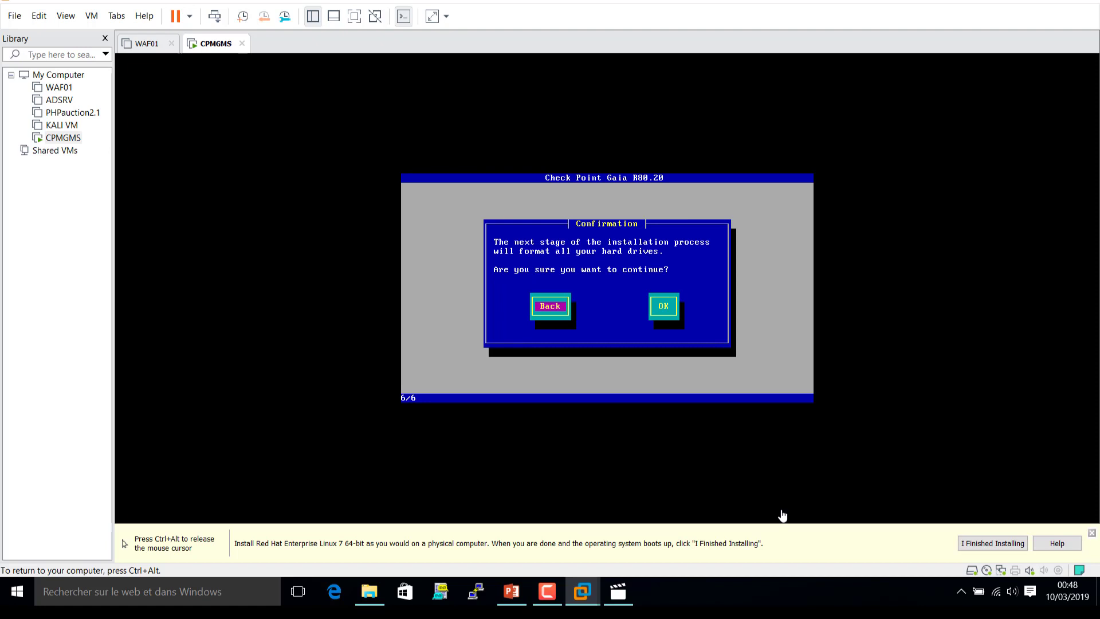
Confirm formatting all hard drives to start the package installation, and release the input from the virtual machine.
{"action": "key", "text": "Tab"}
{"action": "key", "text": "Return"}
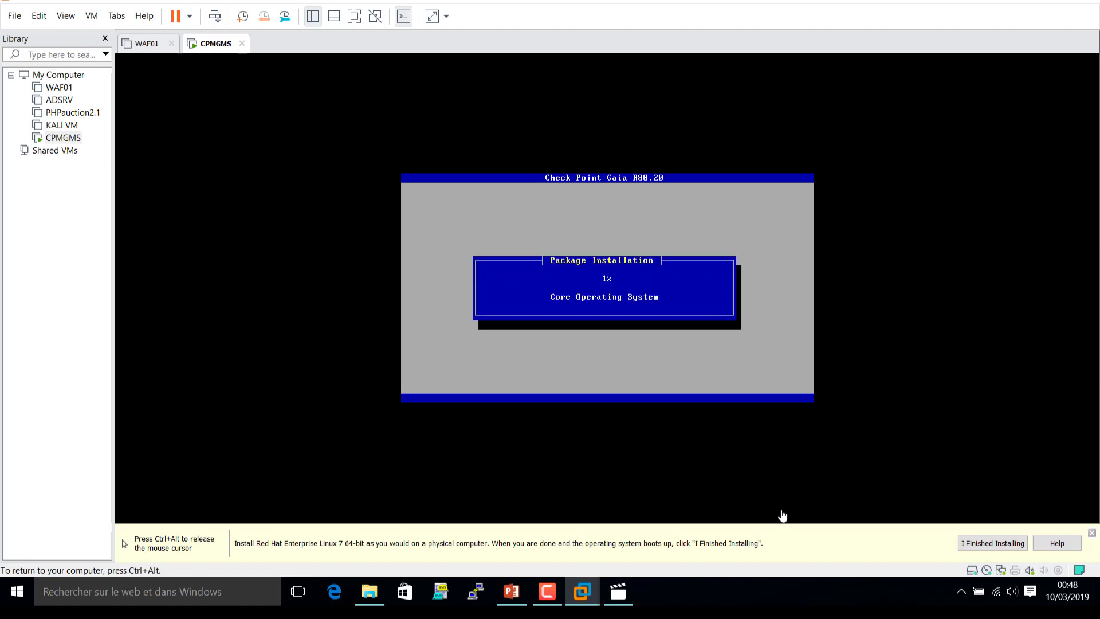
{"action": "key", "text": "ctrl+alt"}
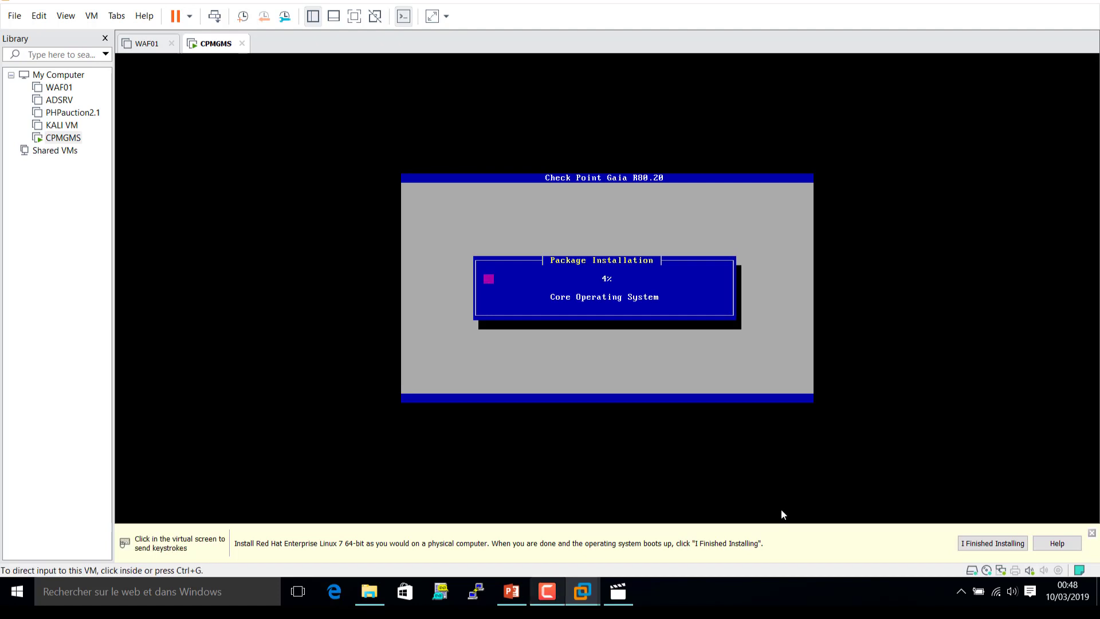
{"action": "left_click", "coordinate": [775, 512]}
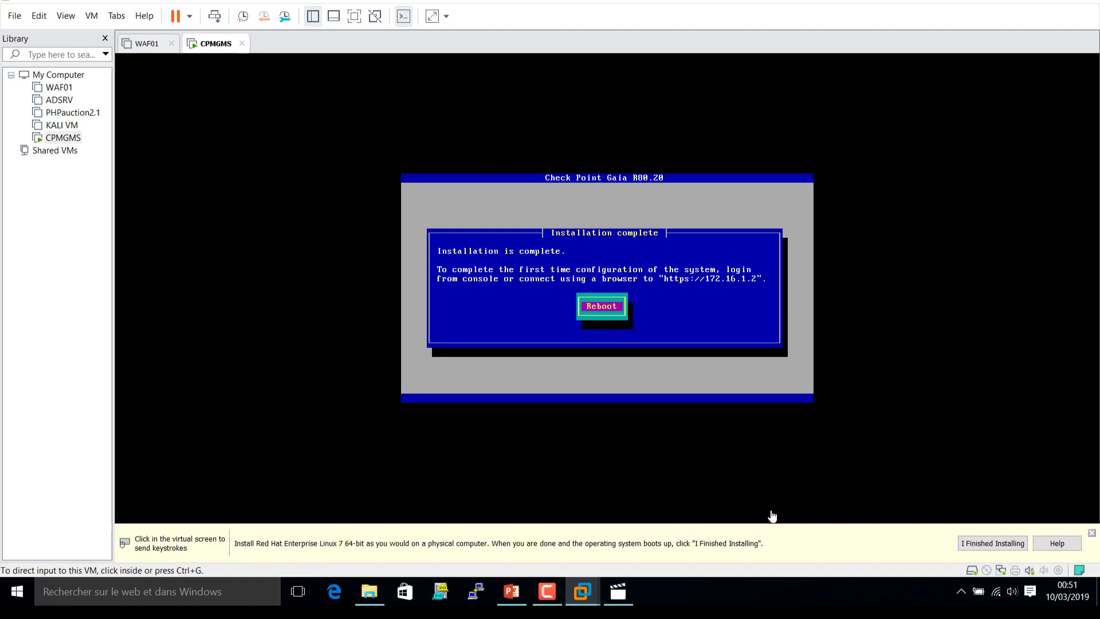
{"action": "left_click", "coordinate": [772, 517]}
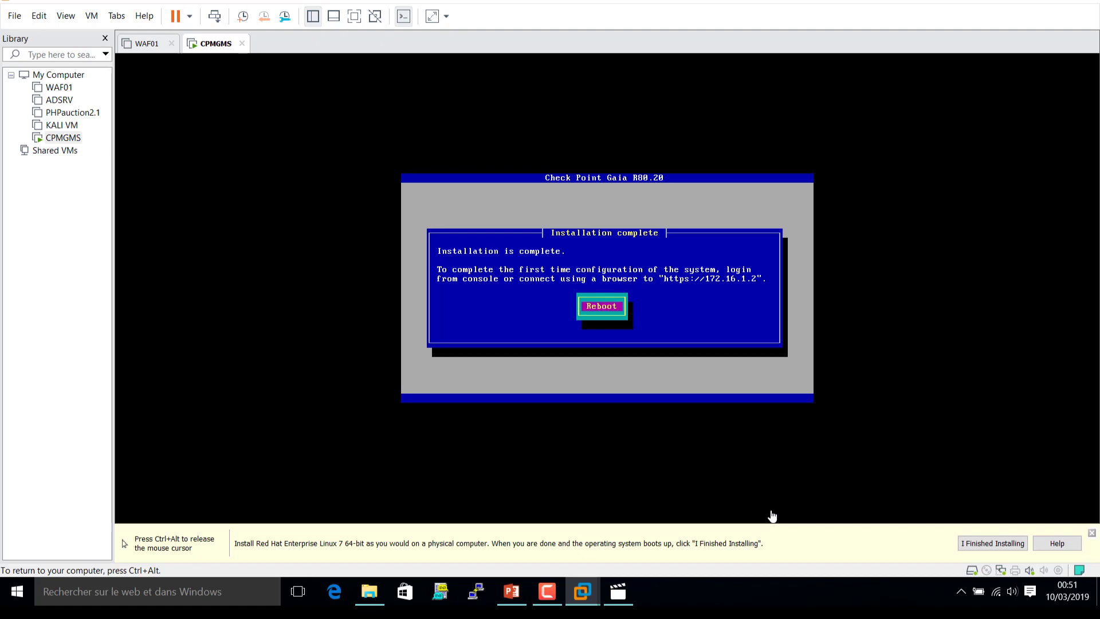
{"action": "key", "text": "ctrl+alt"}
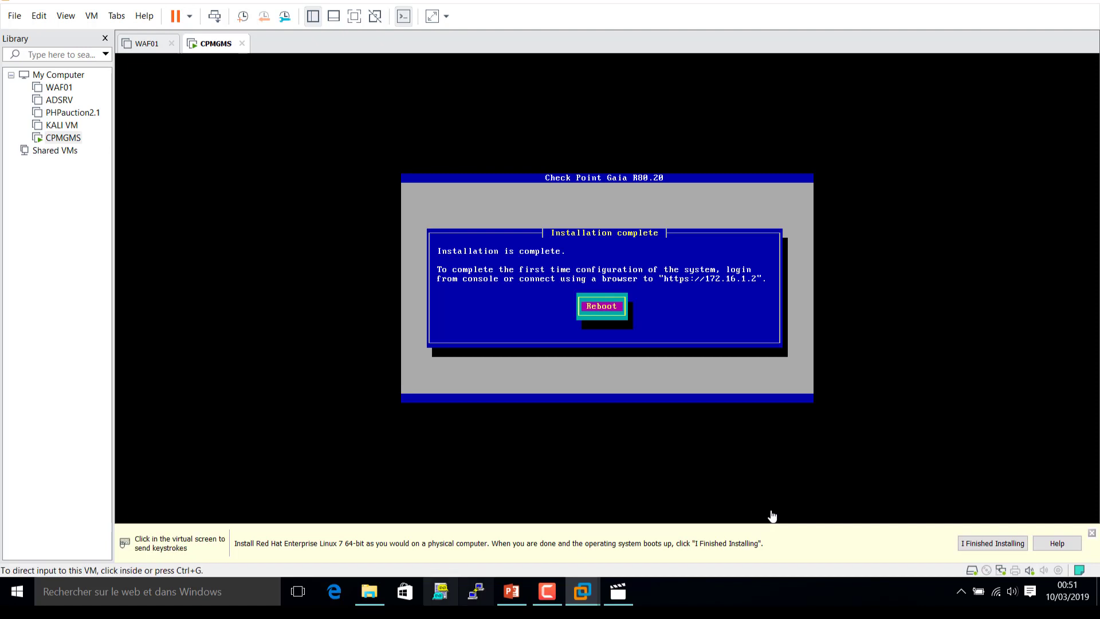